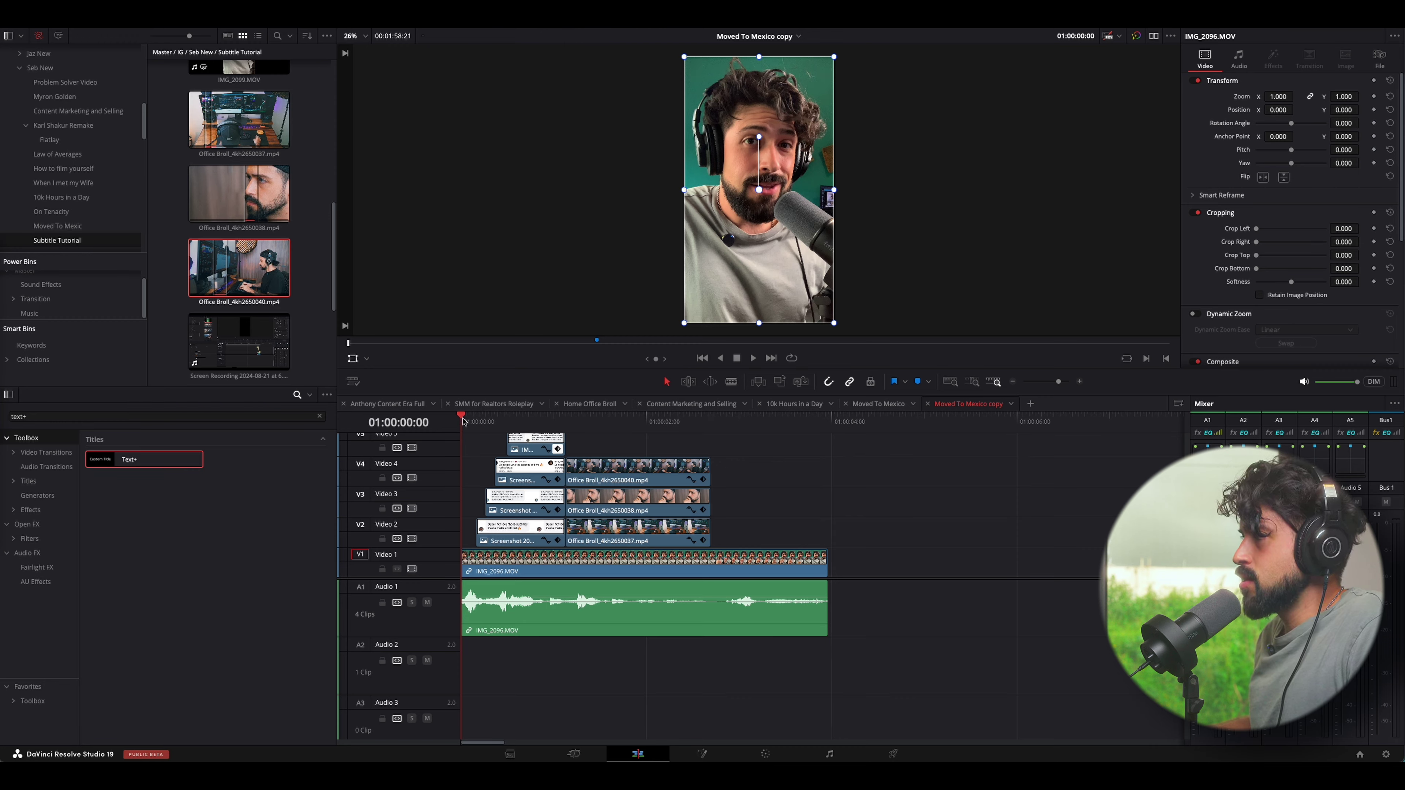
{"action": "left_click_drag", "start_coordinate": [463, 422], "coordinate": [474, 421]}
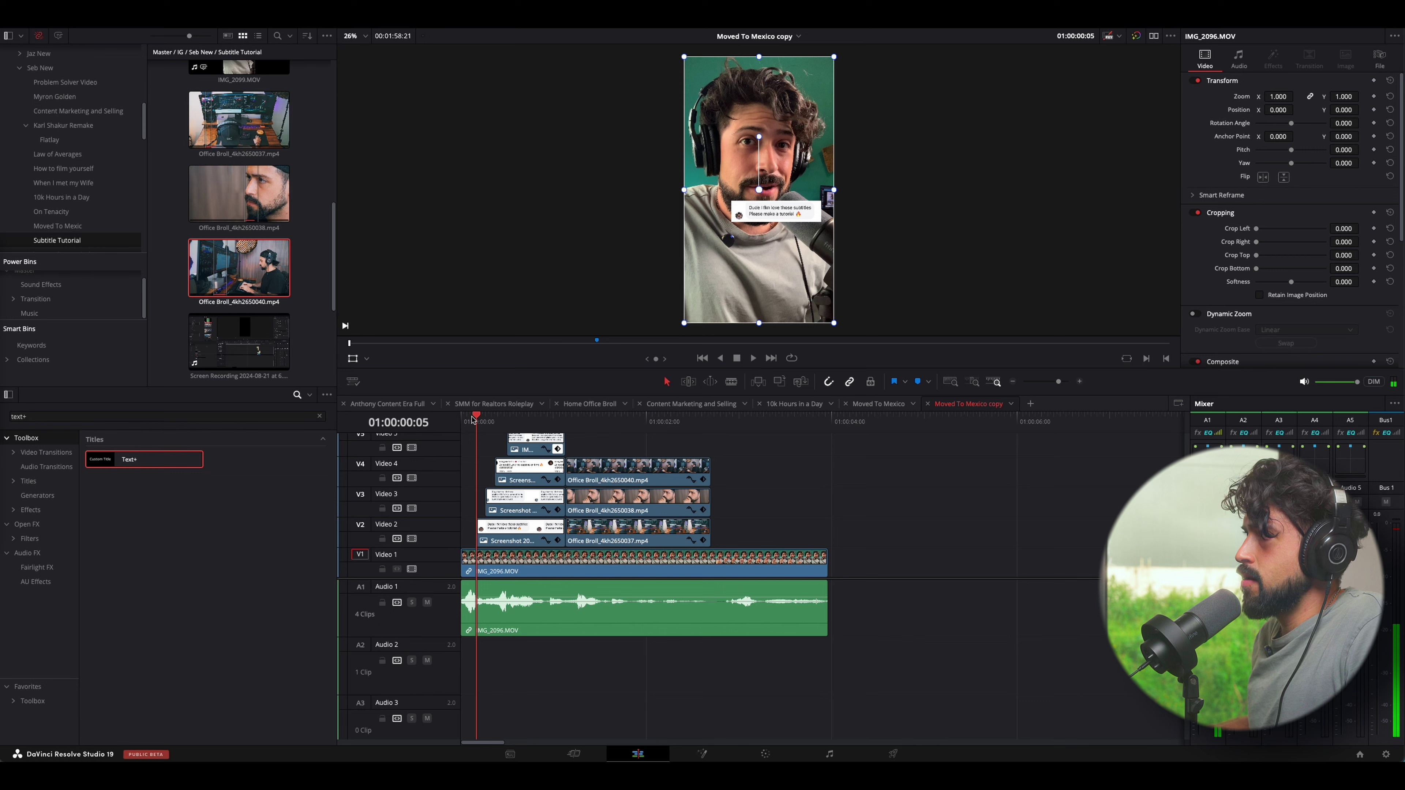
{"action": "left_click_drag", "start_coordinate": [477, 419], "coordinate": [525, 421]}
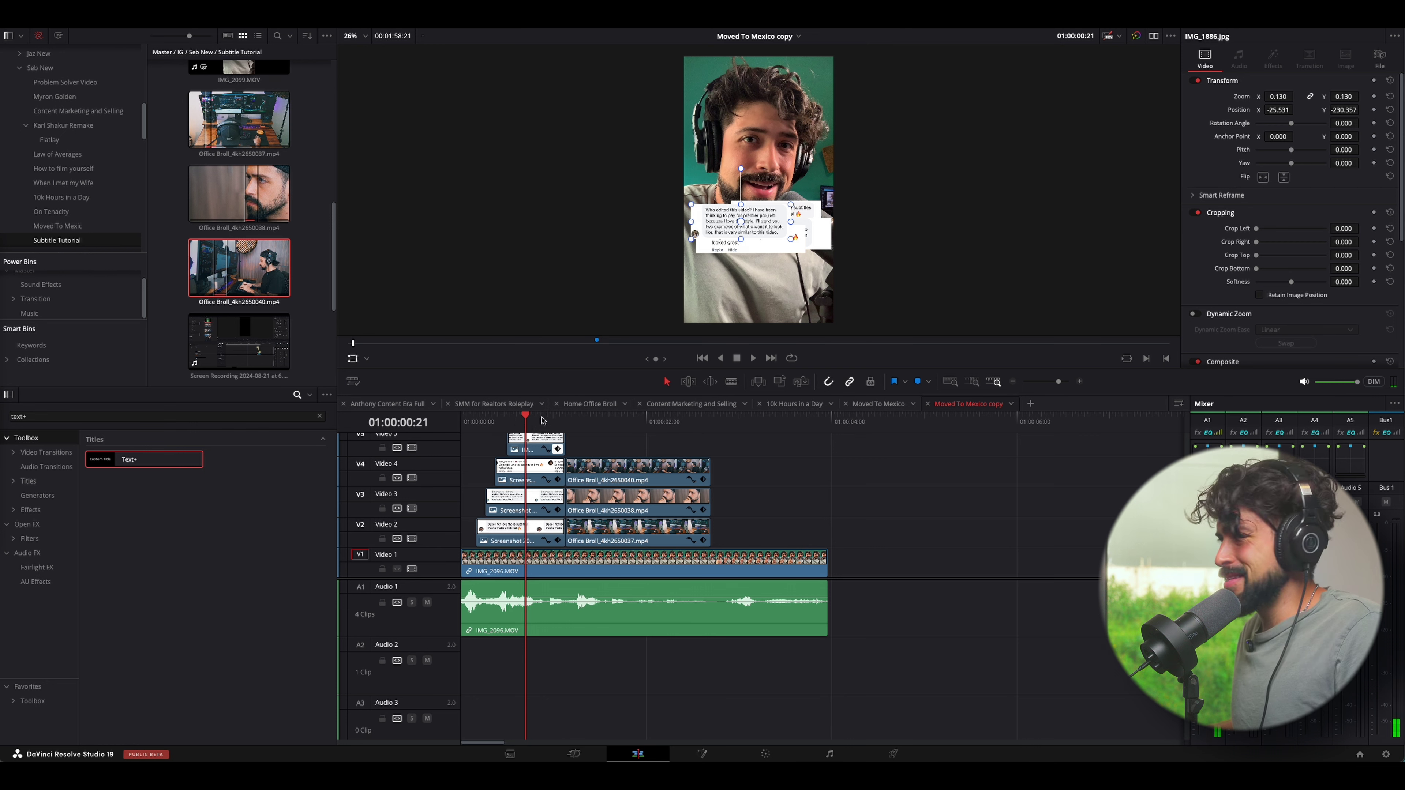
{"action": "left_click", "coordinate": [567, 419]}
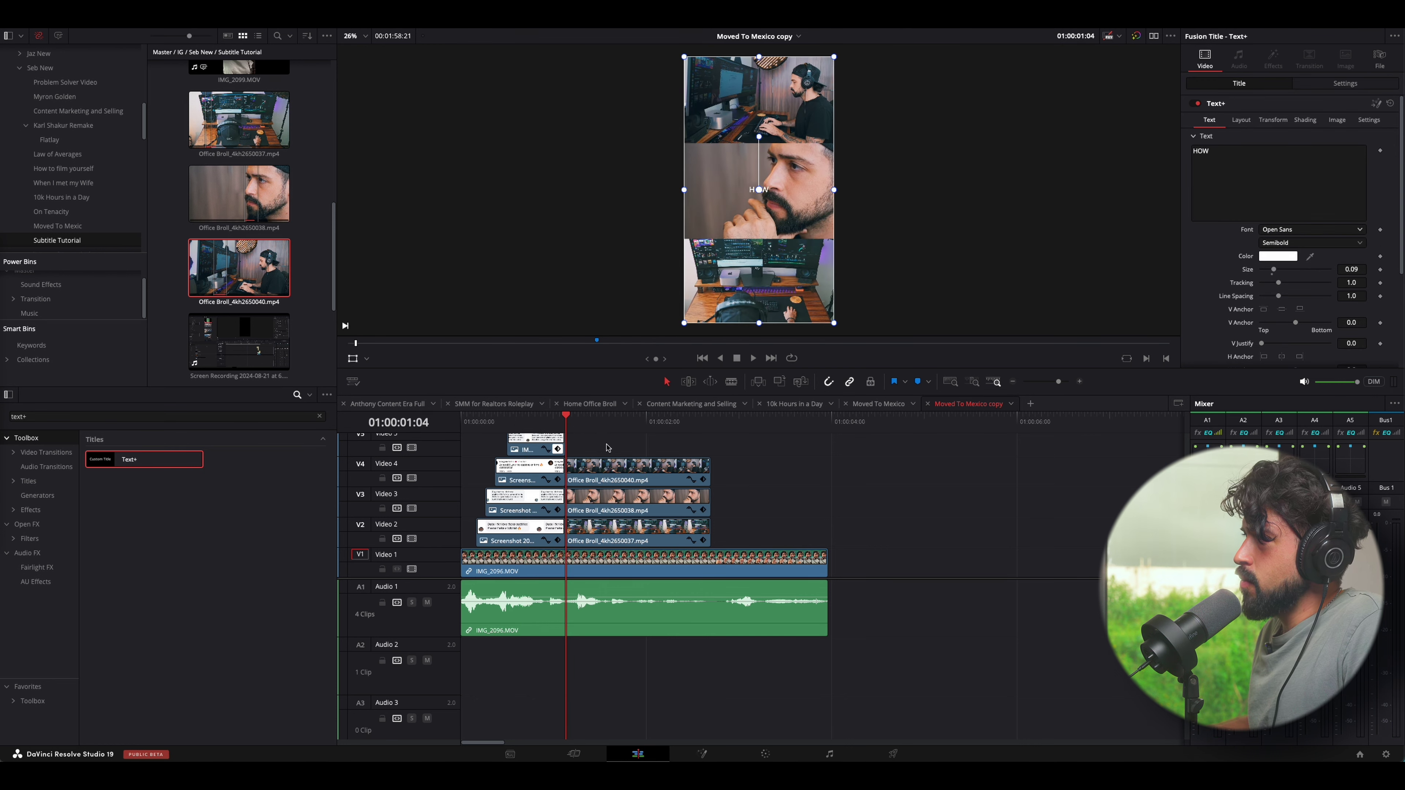
{"action": "scroll", "coordinate": [609, 453], "scroll_direction": "up", "scroll_amount": 3}
{"action": "scroll", "coordinate": [608, 465], "scroll_direction": "down", "scroll_amount": 2}
{"action": "scroll", "coordinate": [611, 474], "scroll_direction": "up", "scroll_amount": 2}
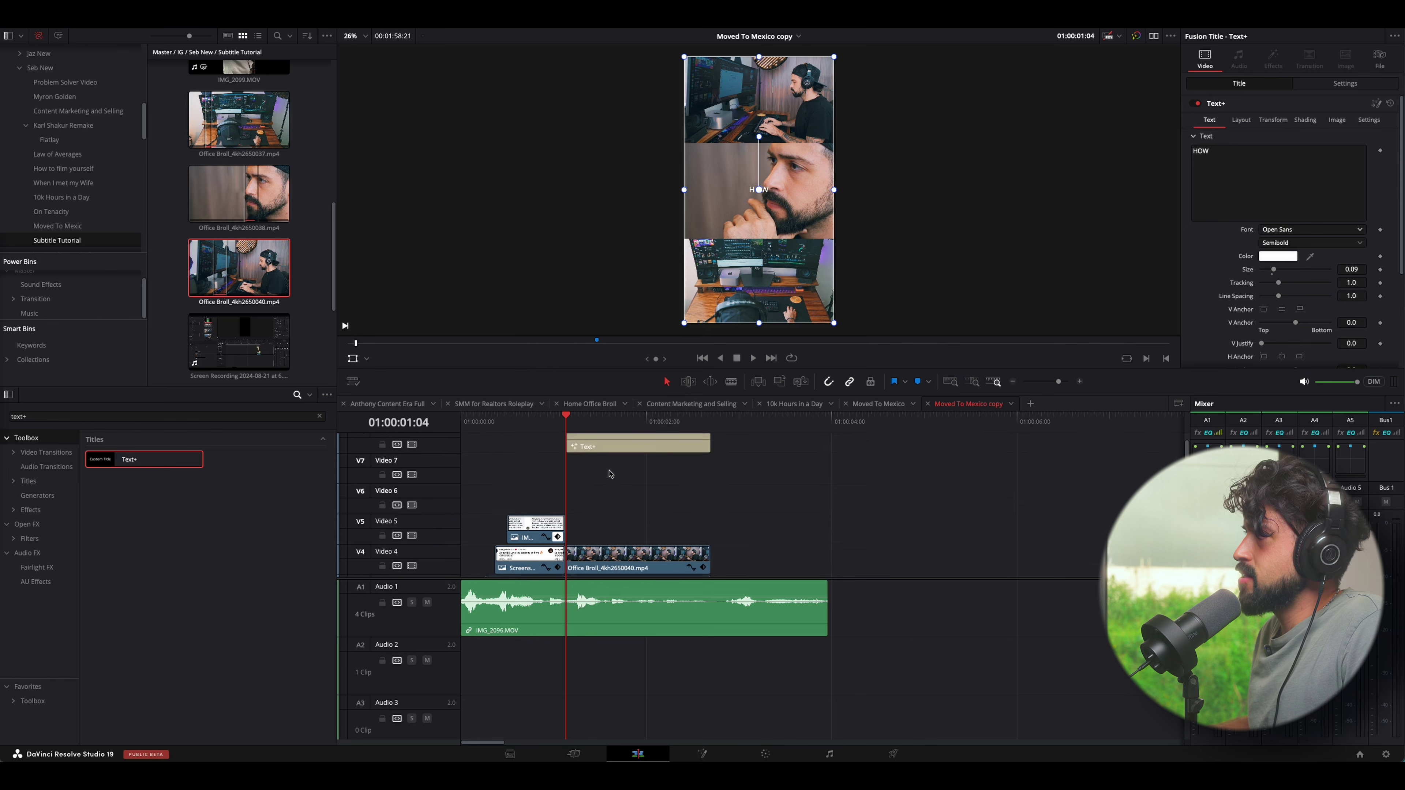
{"action": "scroll", "coordinate": [610, 474], "scroll_direction": "down", "scroll_amount": 3}
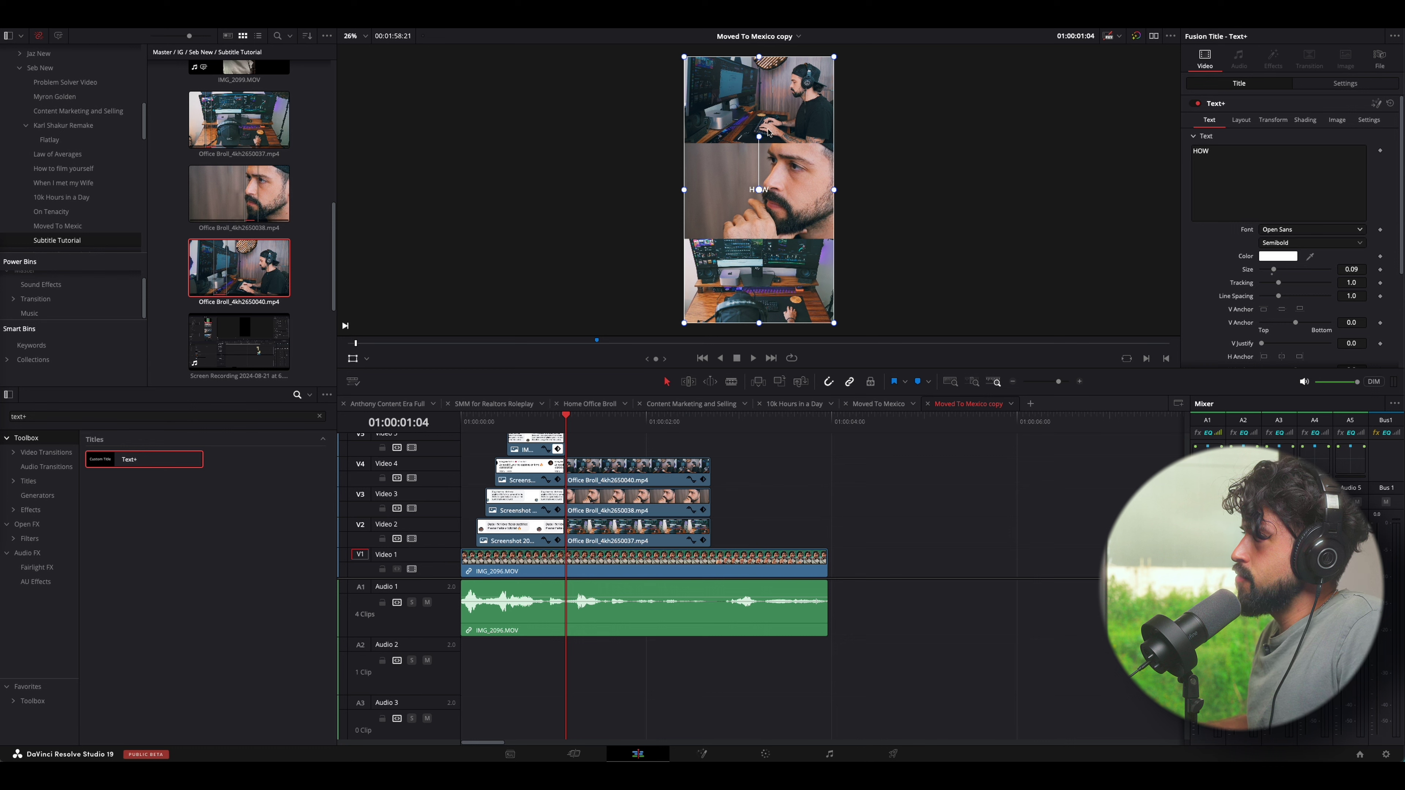
{"action": "scroll", "coordinate": [587, 440], "scroll_direction": "up", "scroll_amount": 3}
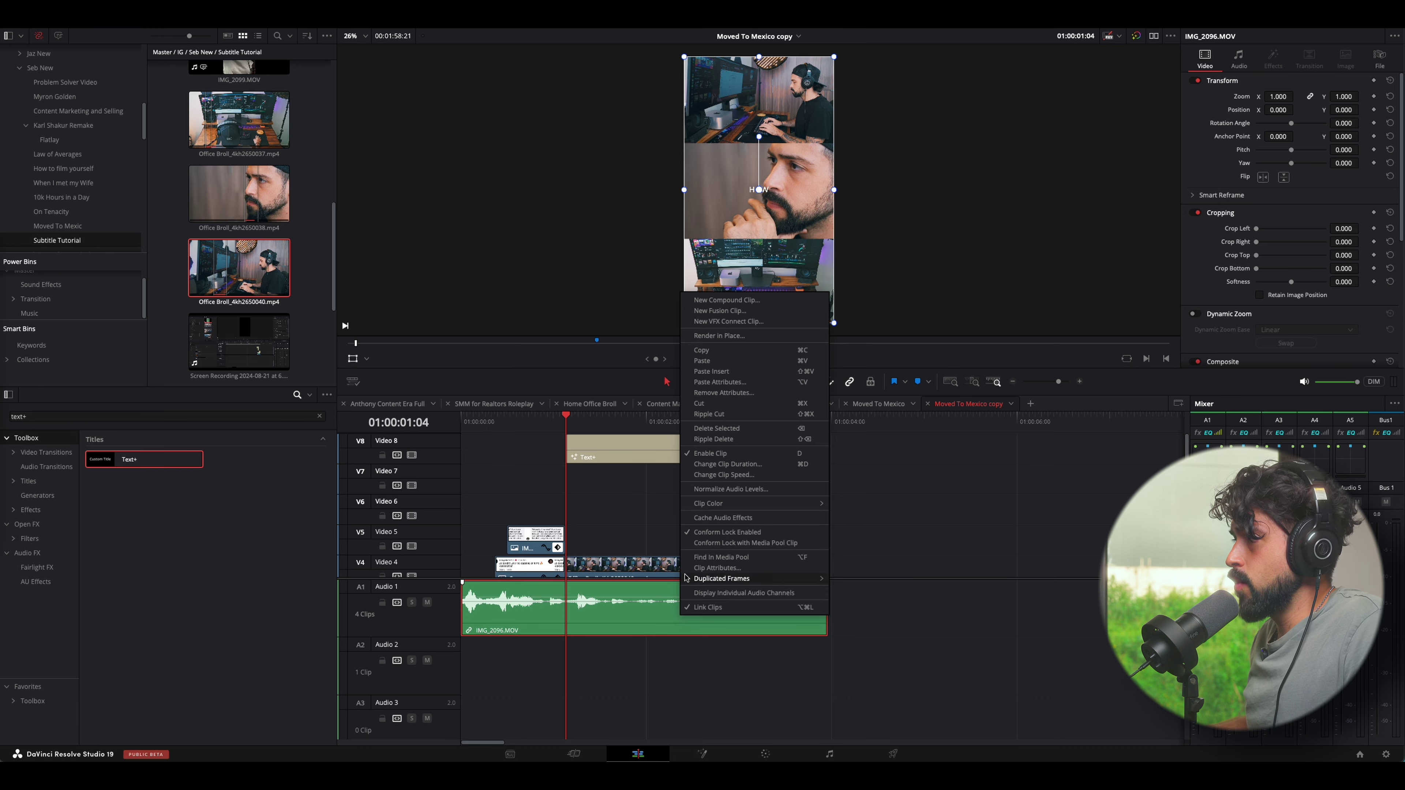
{"action": "left_click", "coordinate": [674, 520]}
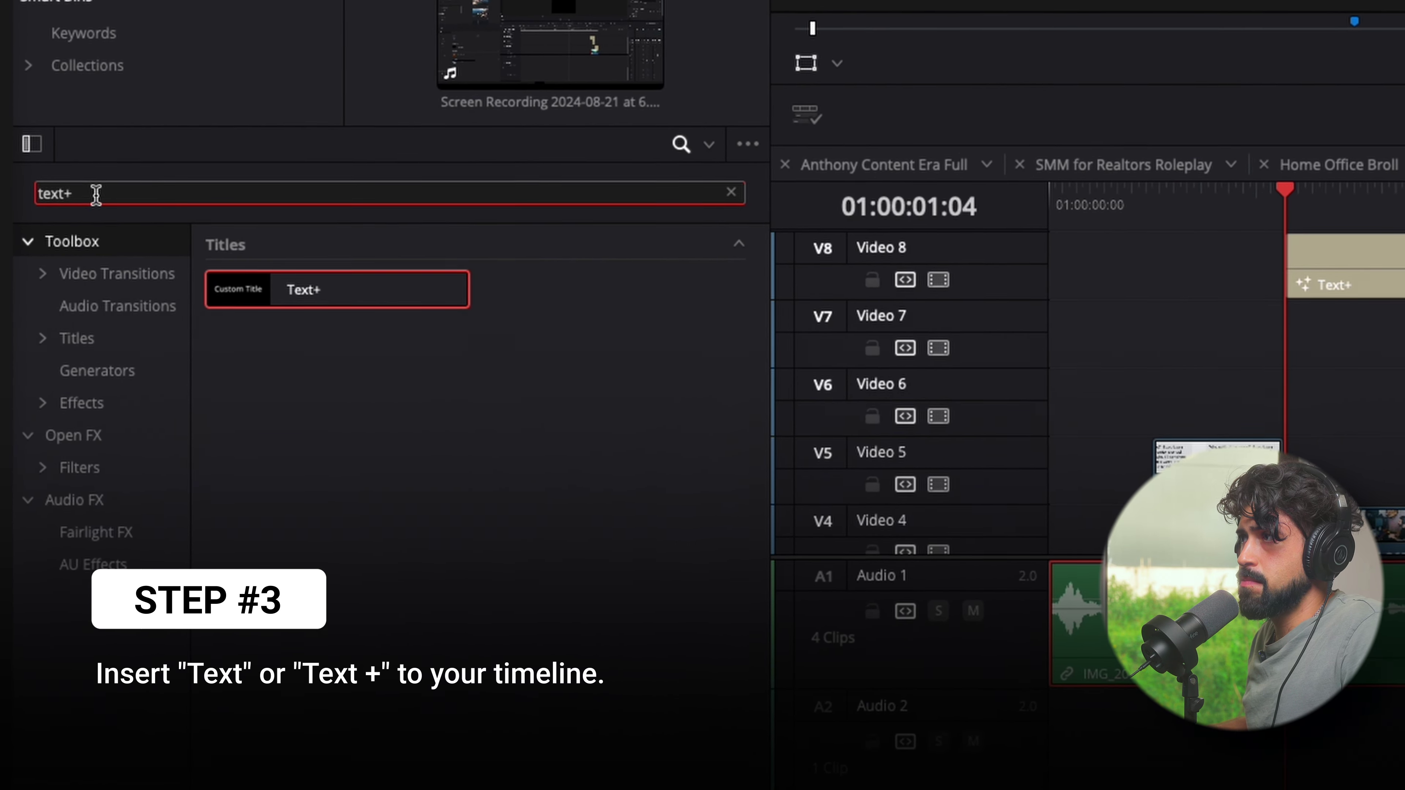
Add a Text+ title to Video 7, then delete that extra clip.
{"action": "left_click", "coordinate": [227, 348]}
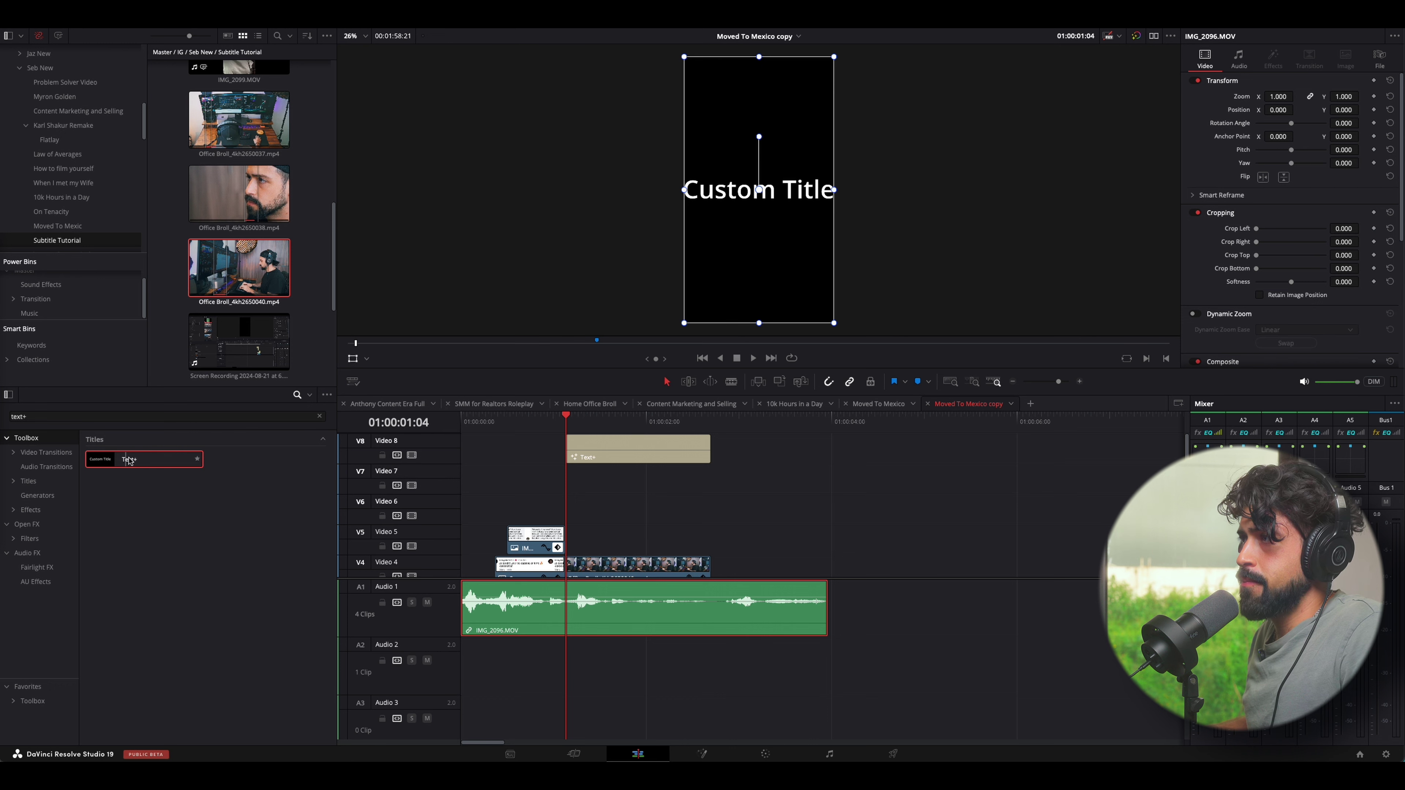
{"action": "left_click_drag", "start_coordinate": [129, 460], "coordinate": [570, 481]}
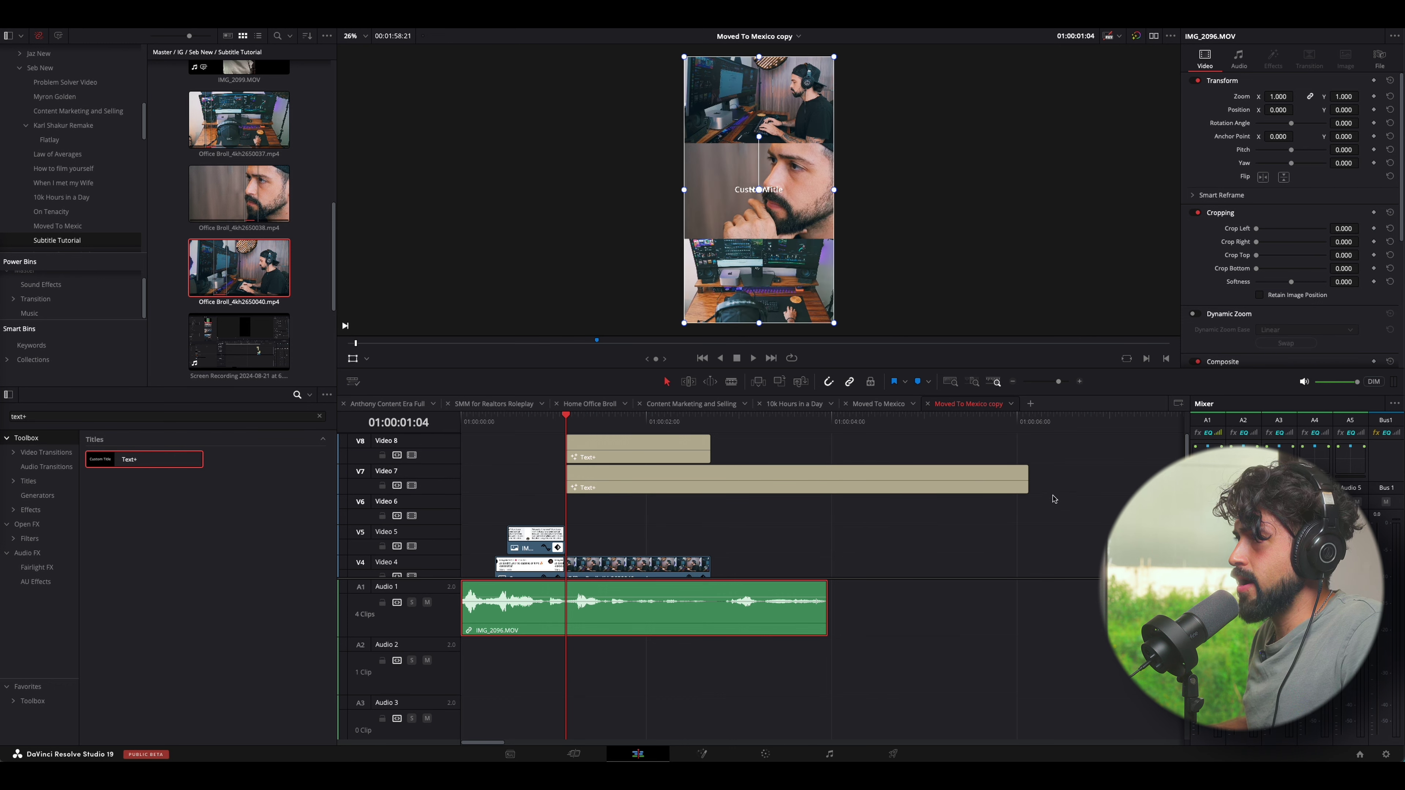
{"action": "left_click", "coordinate": [1001, 486]}
{"action": "key", "text": "Delete"}
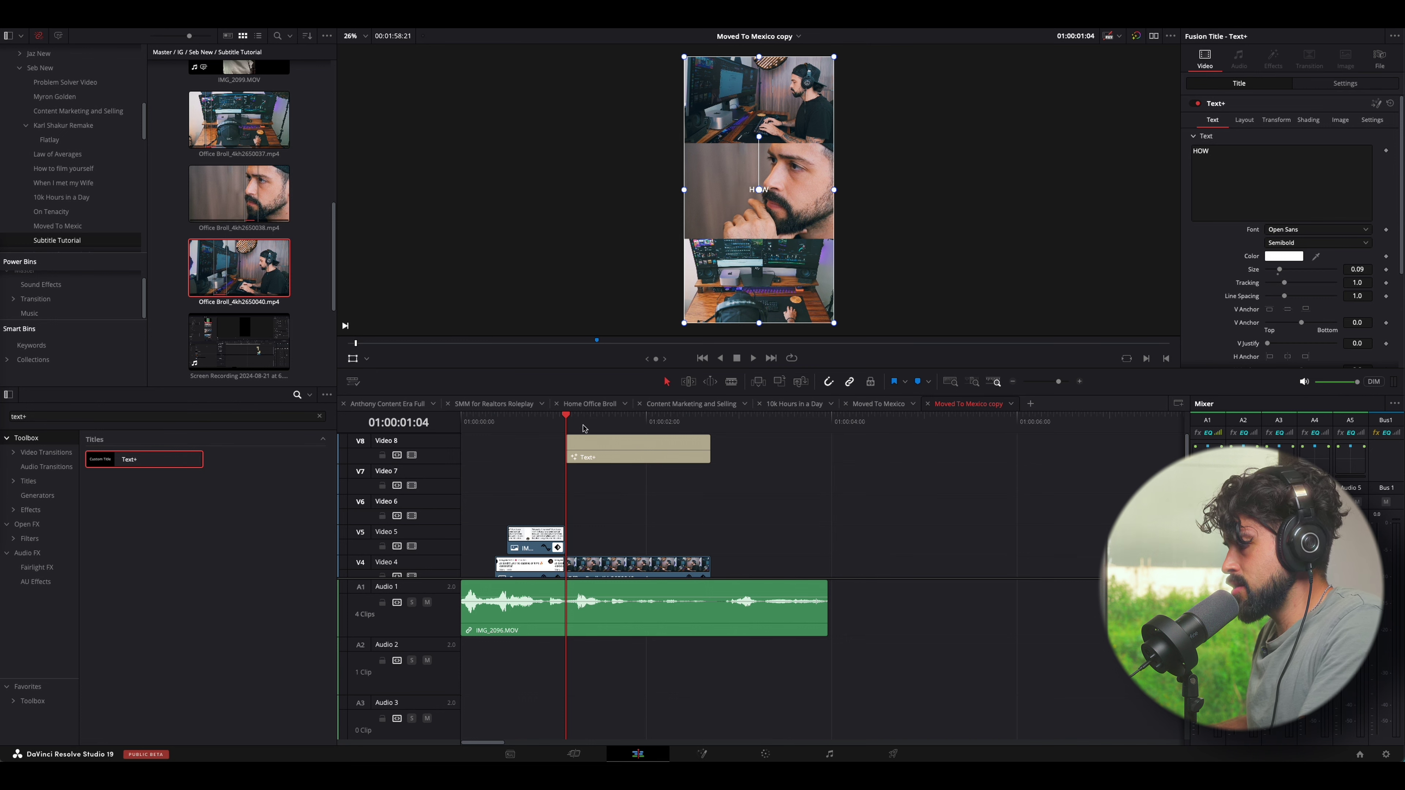
Set the Video 8 HOW title to Roboto Bold and duplicate it onto the tracks below.
{"action": "left_click", "coordinate": [623, 446]}
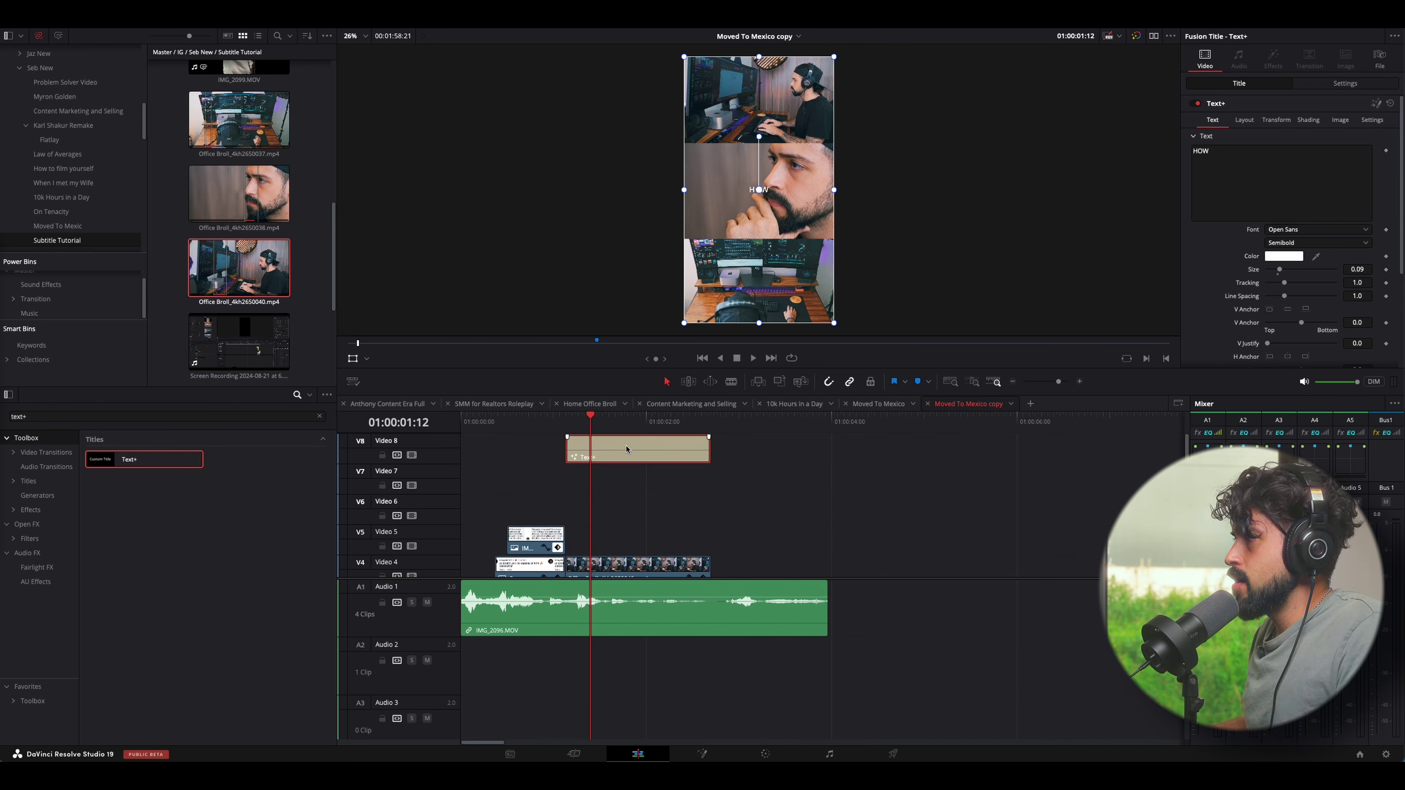
{"action": "left_click", "coordinate": [1299, 232]}
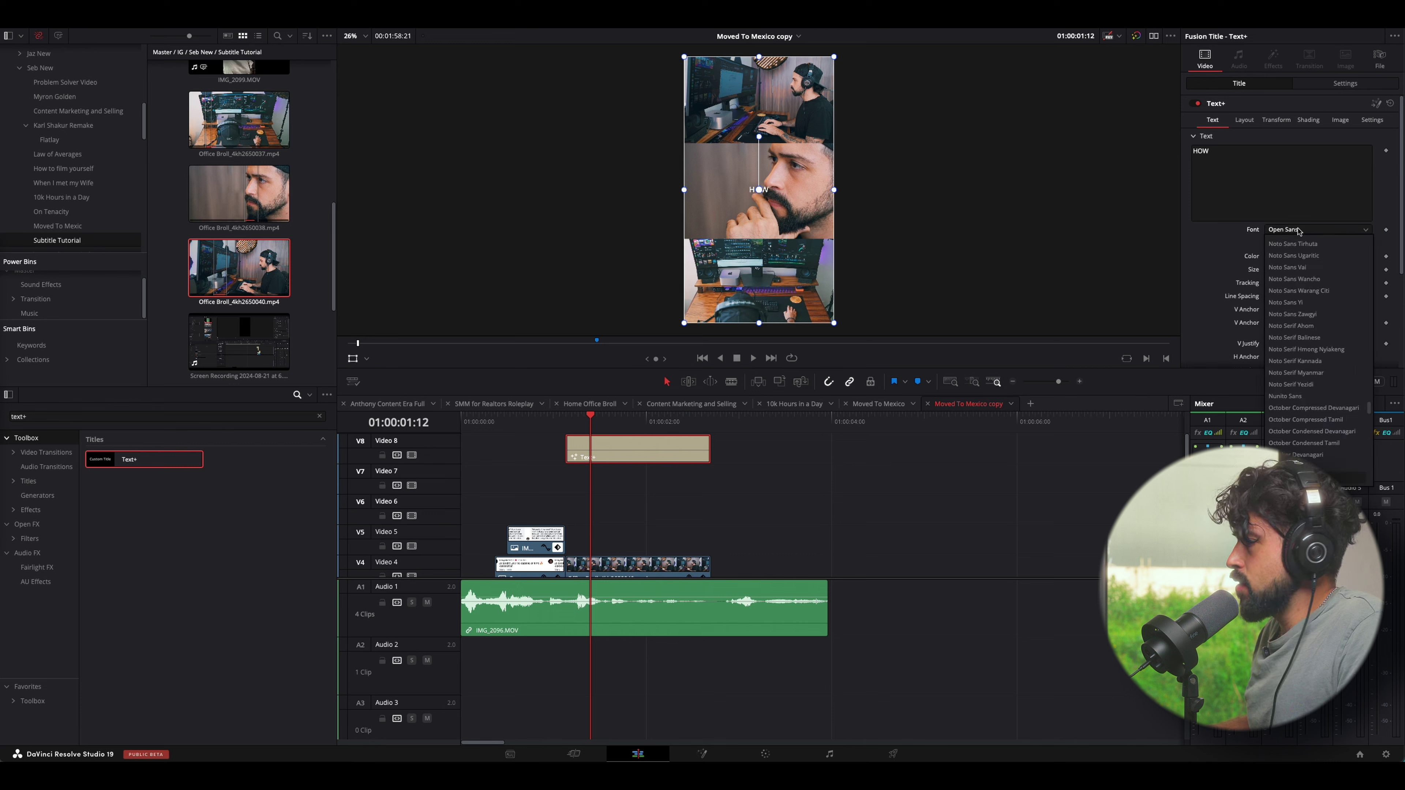
{"action": "scroll", "coordinate": [1299, 231], "scroll_direction": "down", "scroll_amount": 5}
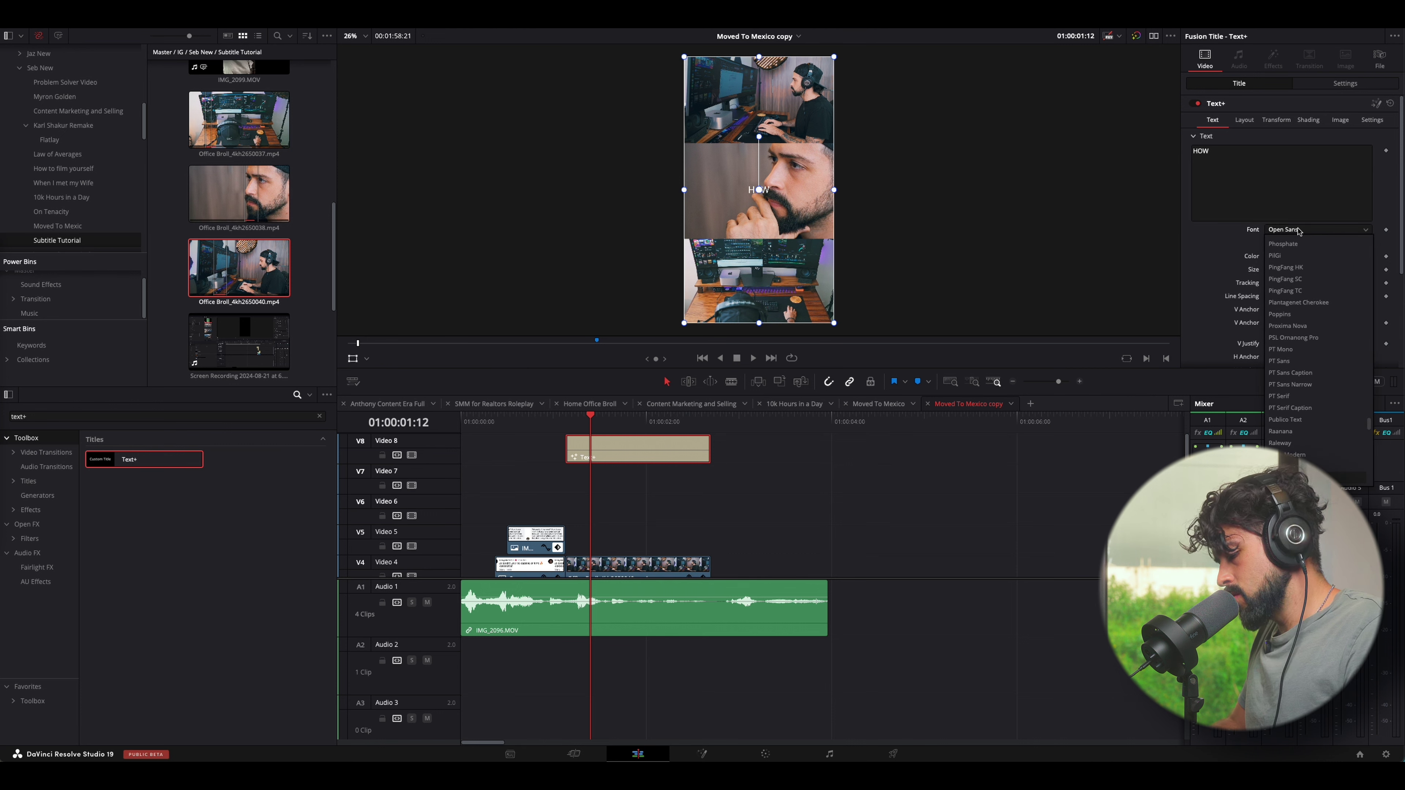
{"action": "type", "text": "Roboto"}
{"action": "key", "text": "Return"}
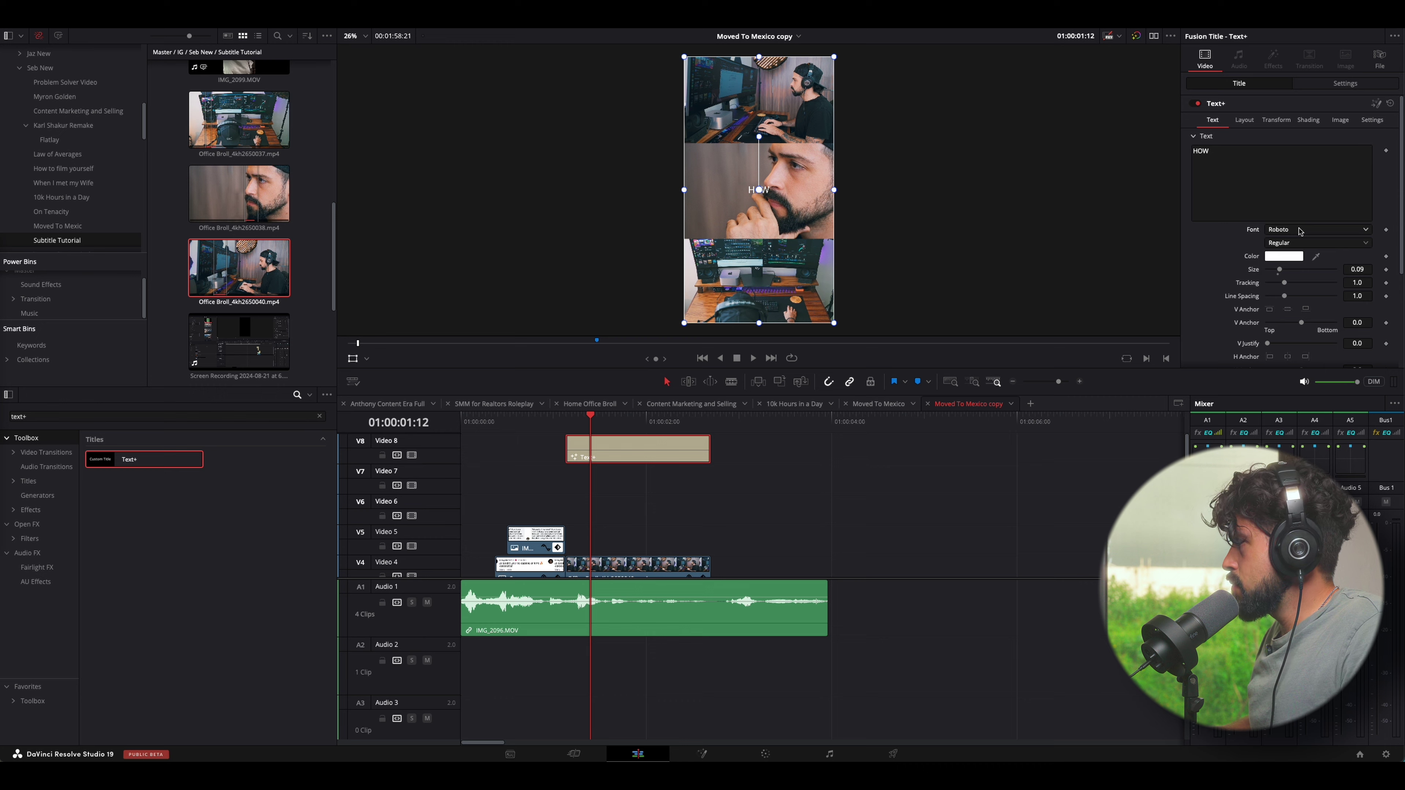
{"action": "left_click", "coordinate": [1301, 245]}
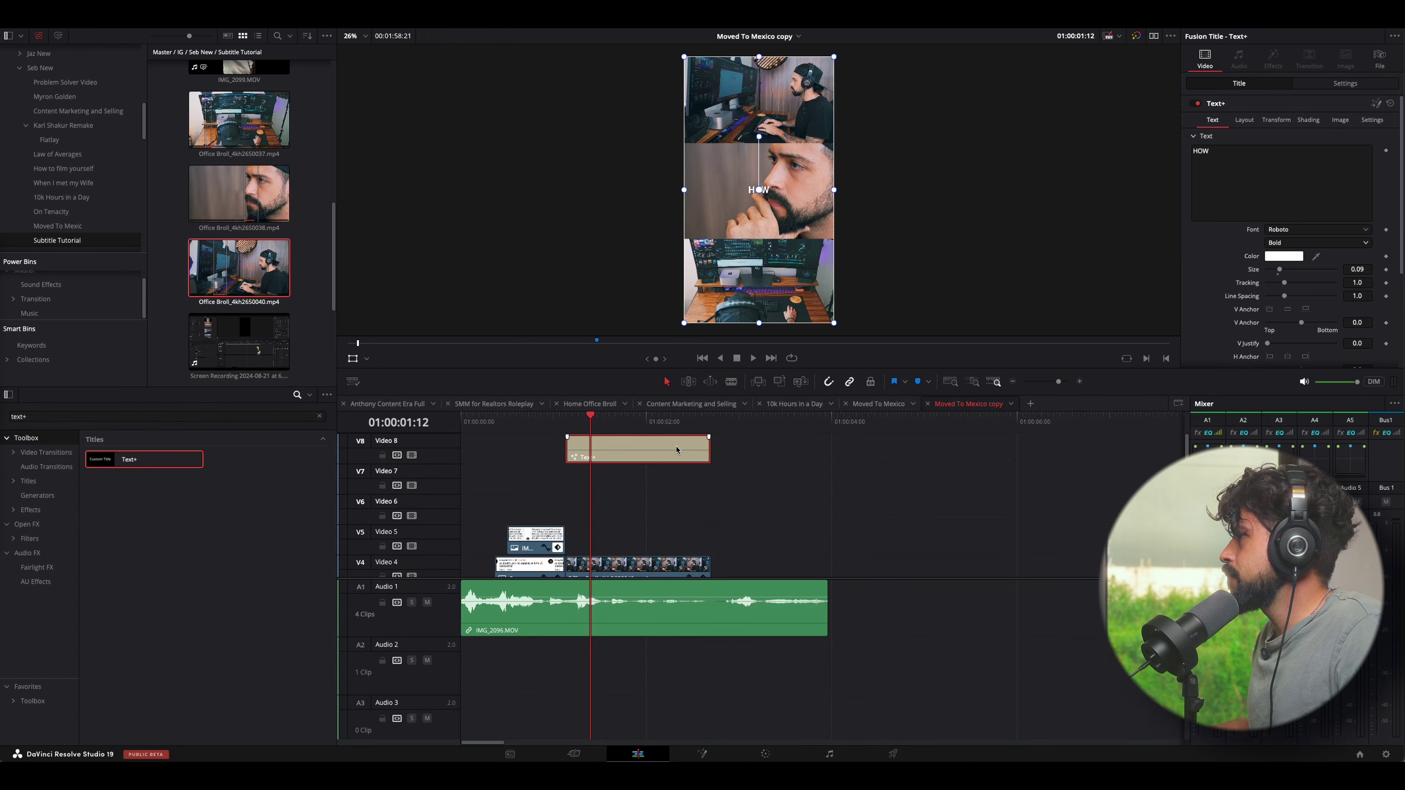
{"action": "mouse_move", "coordinate": [676, 459]}
{"action": "left_mouse_down"}
{"action": "mouse_move", "coordinate": [673, 530]}
{"action": "mouse_move", "coordinate": [689, 476]}
{"action": "mouse_move", "coordinate": [673, 451]}
{"action": "left_mouse_up"}
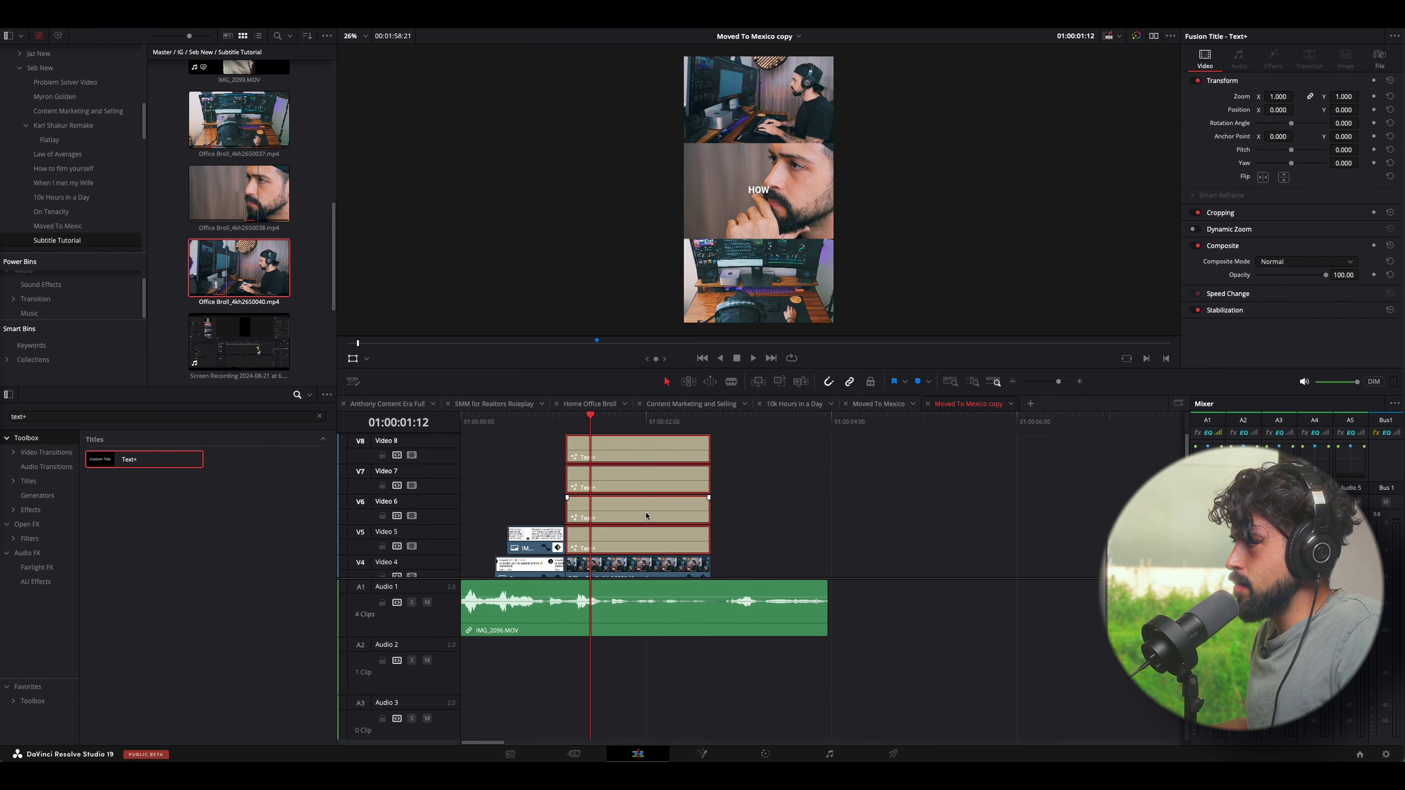
Move the title copies up one track so they occupy Video 5 through 9.
{"action": "left_click_drag", "start_coordinate": [646, 516], "coordinate": [648, 448]}
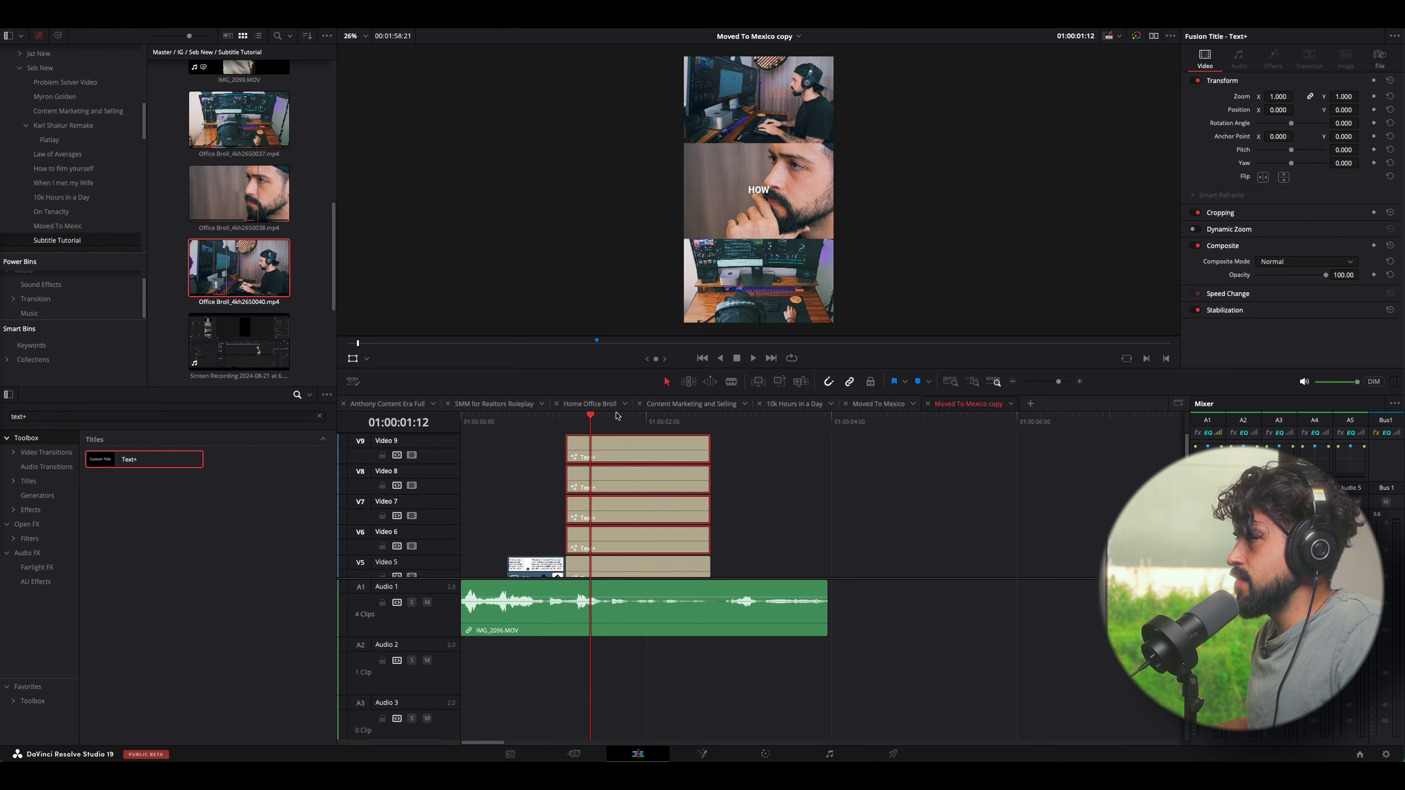
{"action": "left_click", "coordinate": [627, 401]}
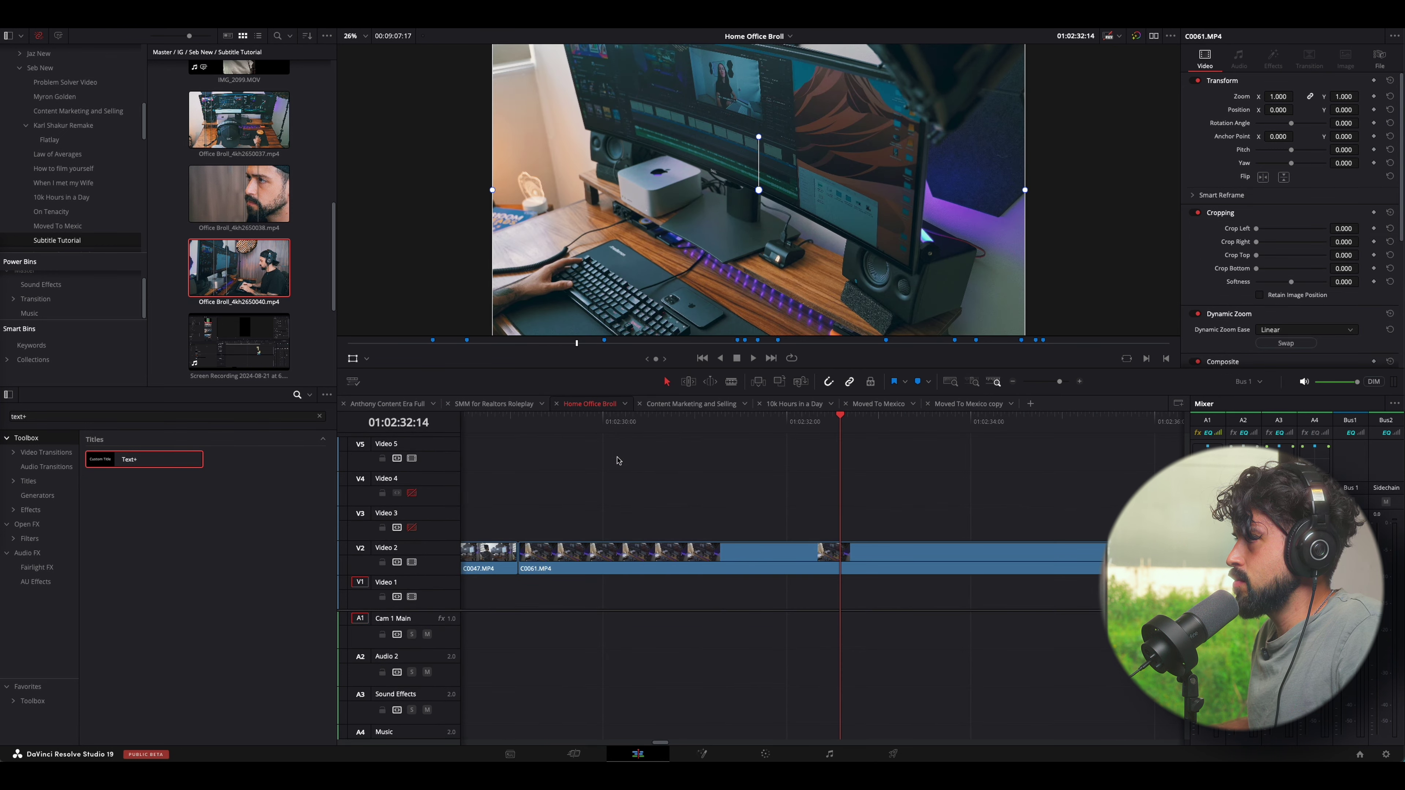
{"action": "left_click", "coordinate": [958, 408]}
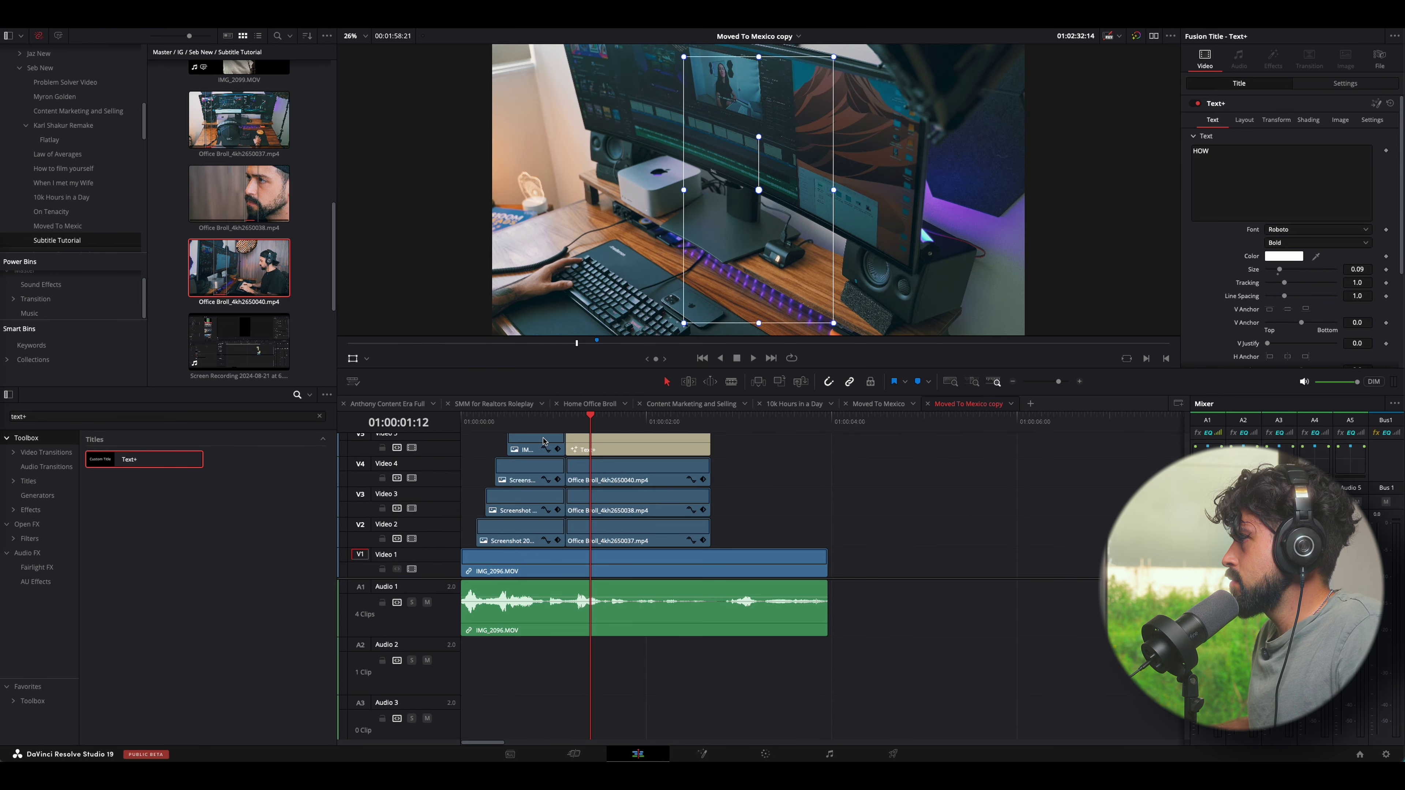
Play back the stacked titles from their start, then select the top copy on Video 9.
{"action": "left_click", "coordinate": [567, 420]}
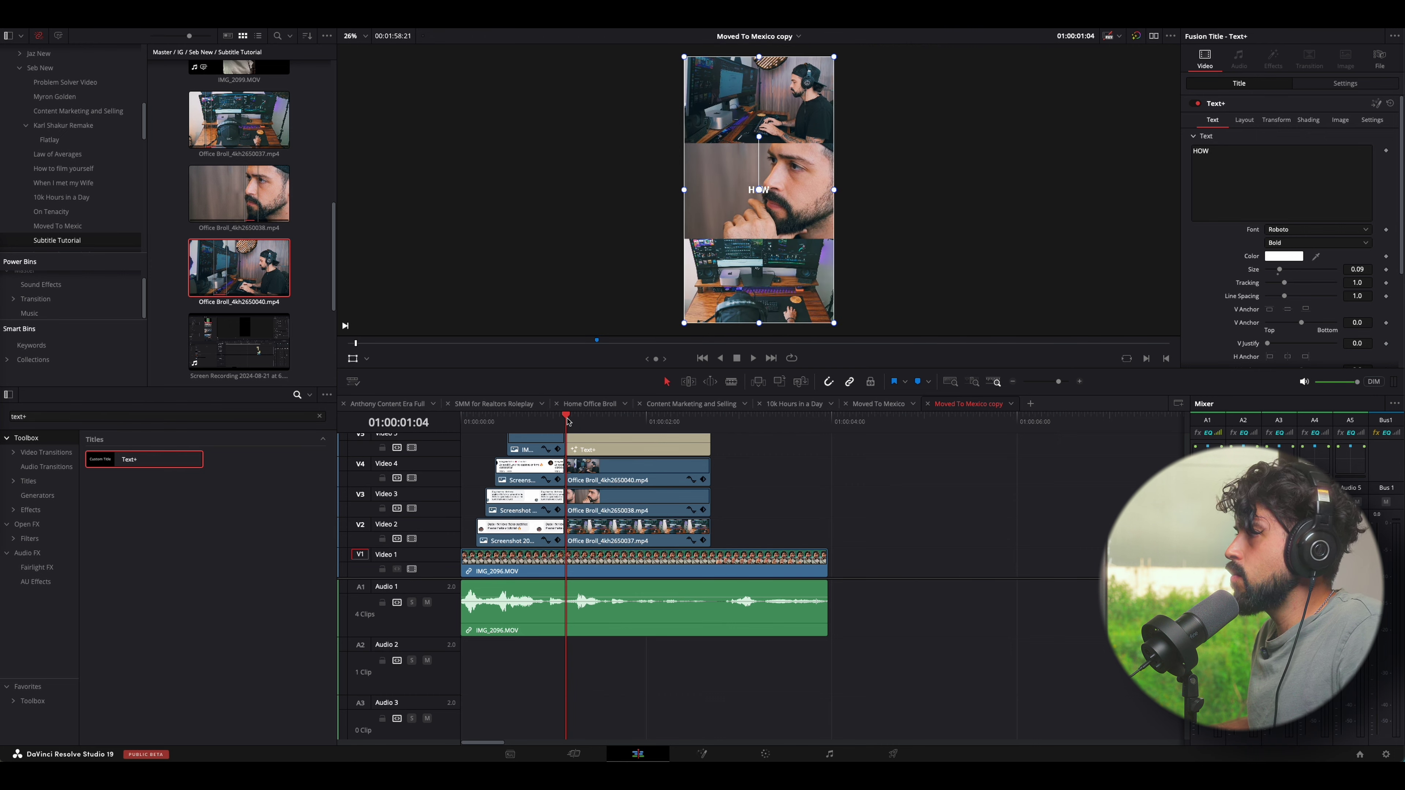
{"action": "key", "text": "space"}
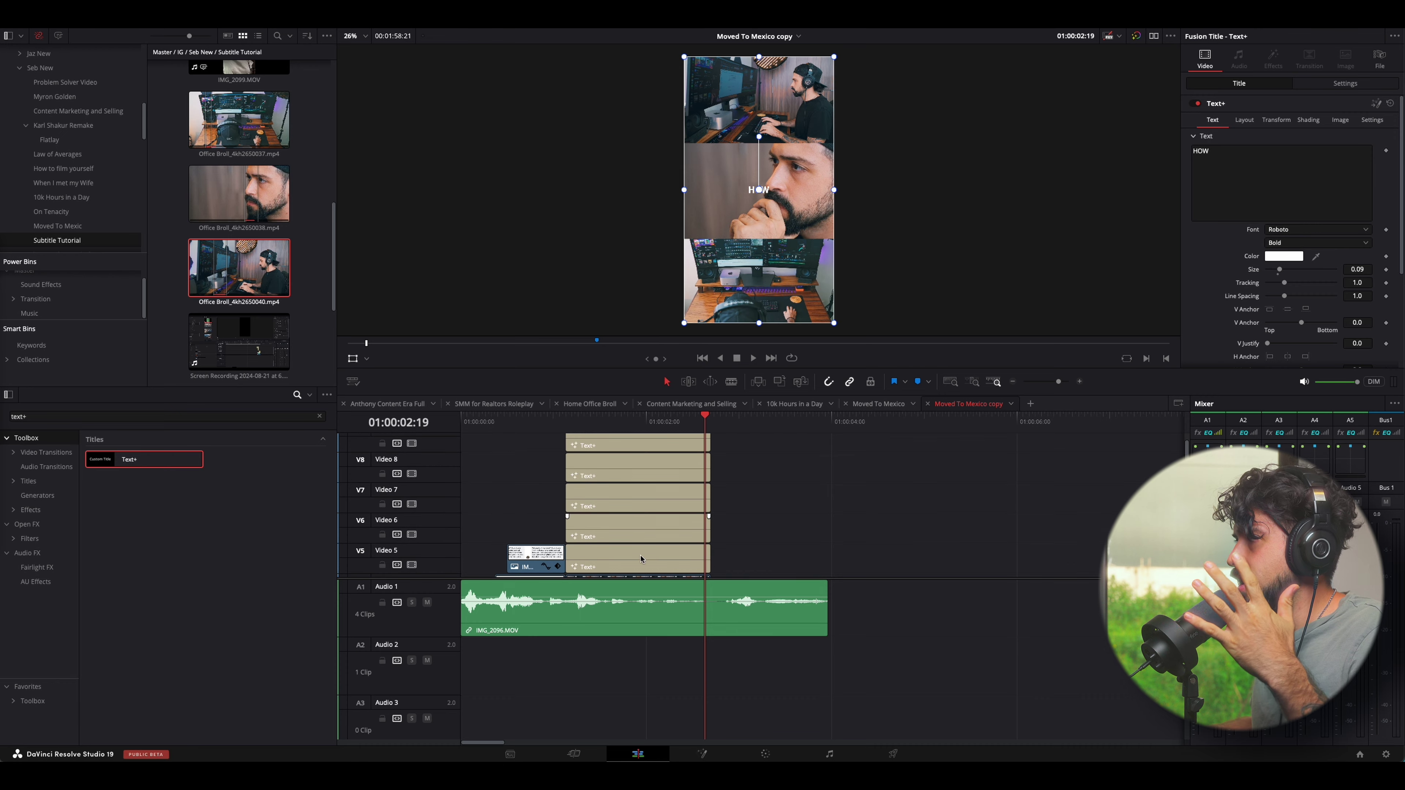
{"action": "scroll", "coordinate": [652, 467], "scroll_direction": "up", "scroll_amount": 1}
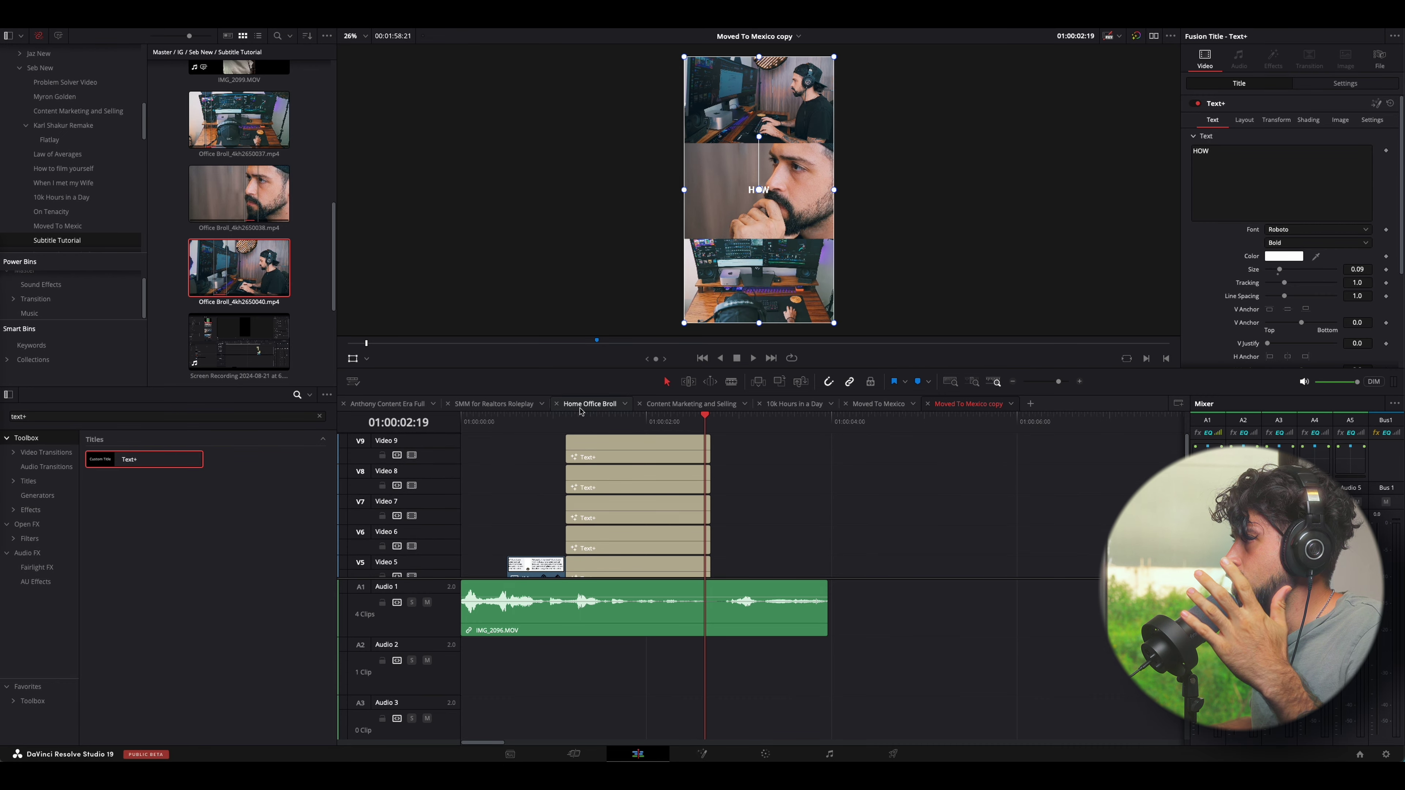
{"action": "left_click", "coordinate": [578, 421]}
{"action": "left_click", "coordinate": [591, 447]}
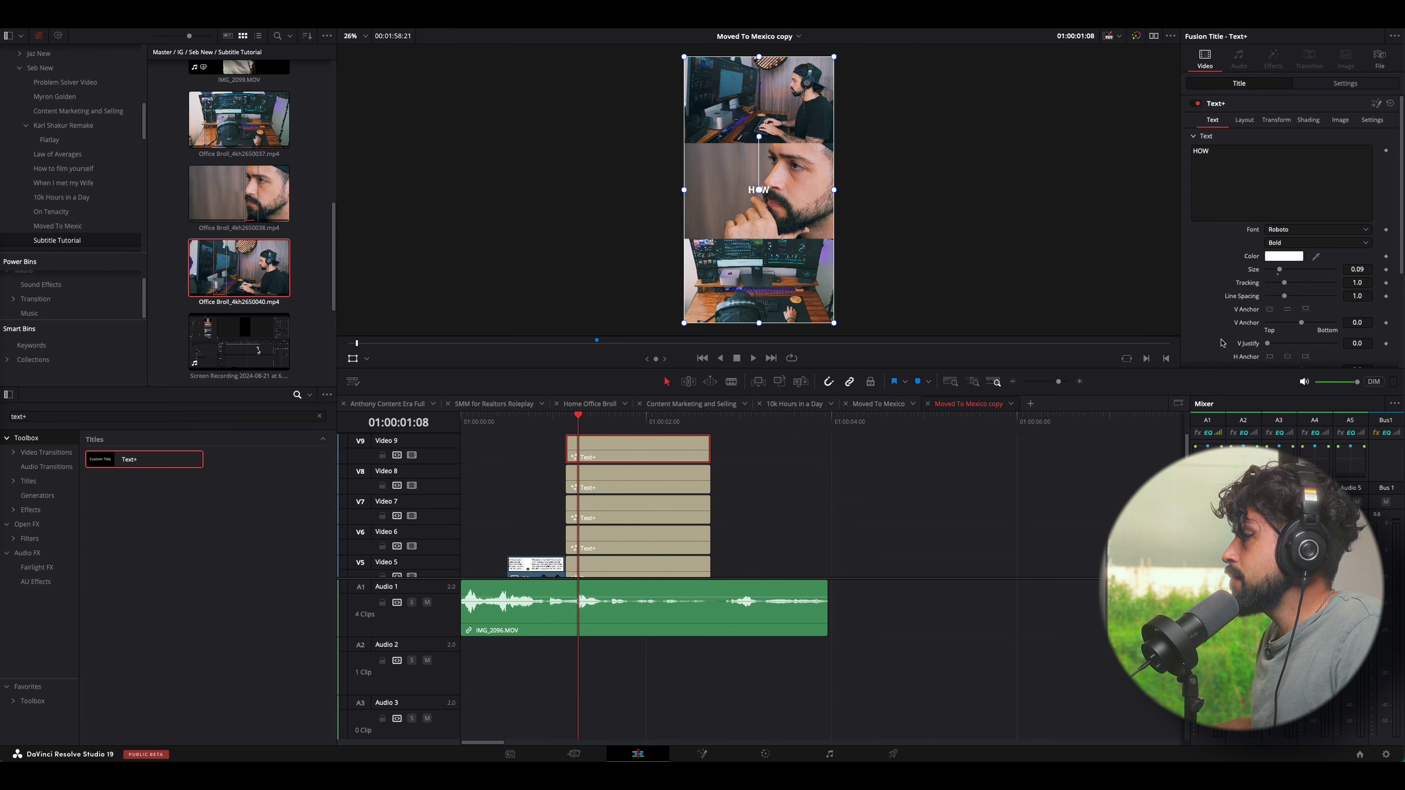
Clear HOW from the Video 8 title and change the Video 7 title to CREATE.
{"action": "left_click", "coordinate": [602, 479]}
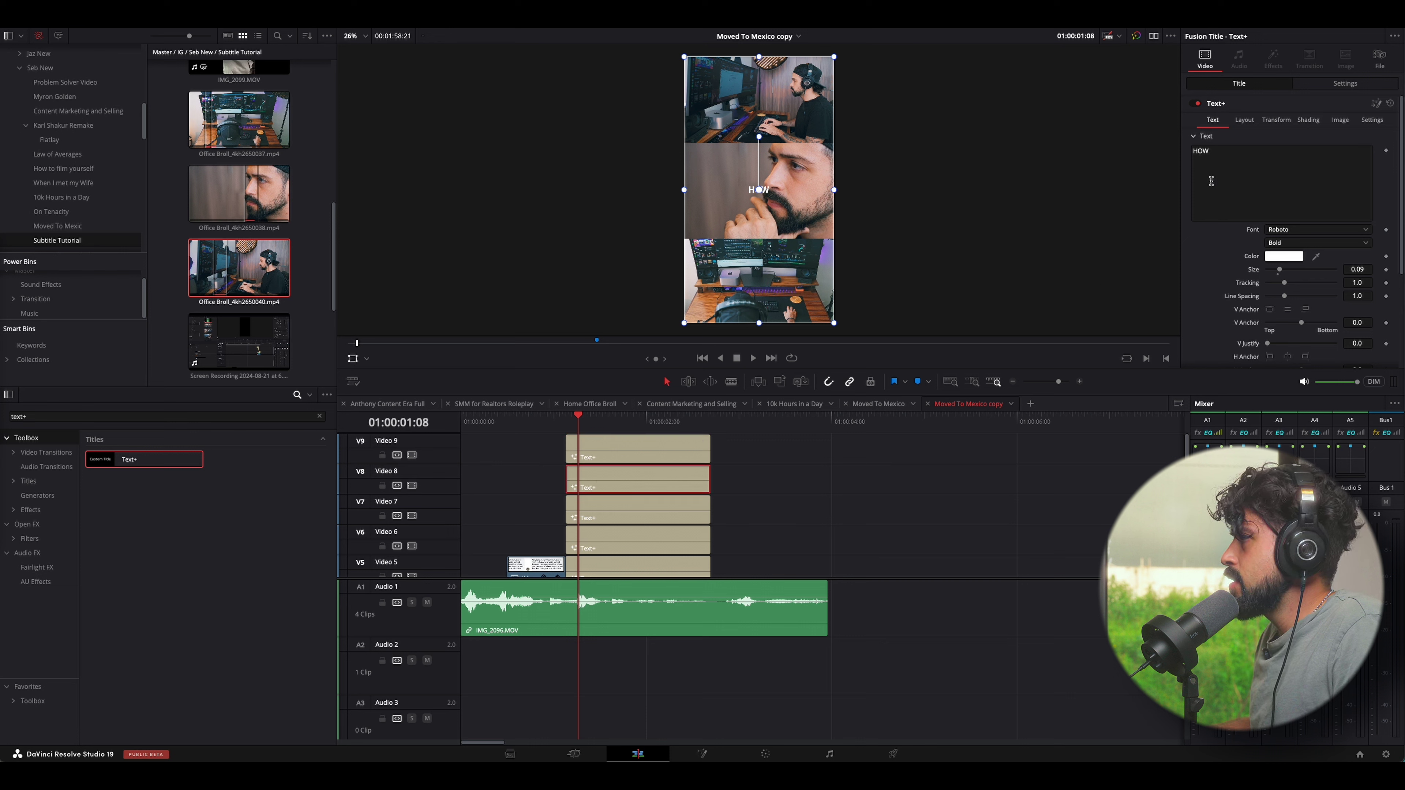
{"action": "triple_click", "coordinate": [1221, 167]}
{"action": "key", "text": "BackSpace"}
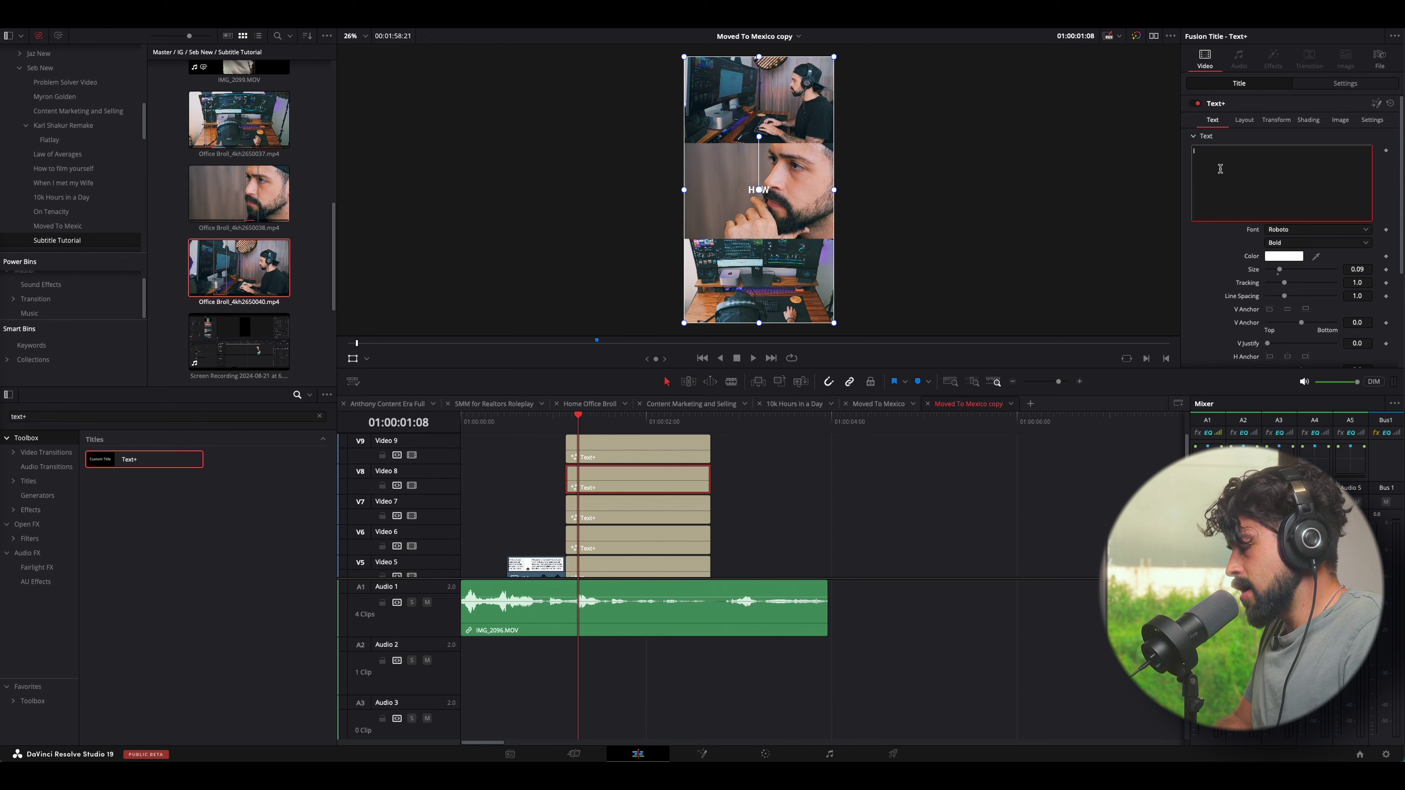
{"action": "left_click", "coordinate": [625, 510]}
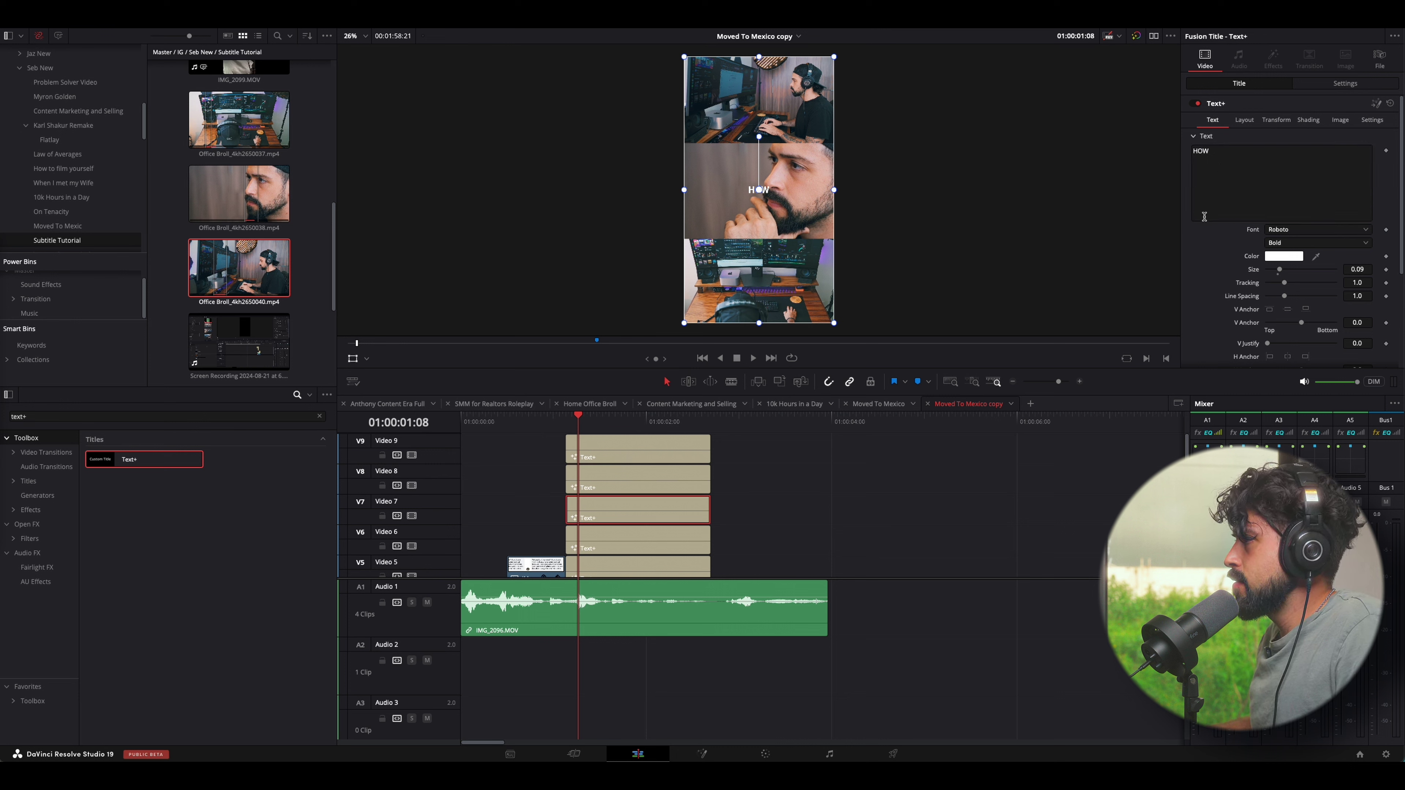
{"action": "triple_click", "coordinate": [1237, 155]}
{"action": "type", "text": "CREA"}
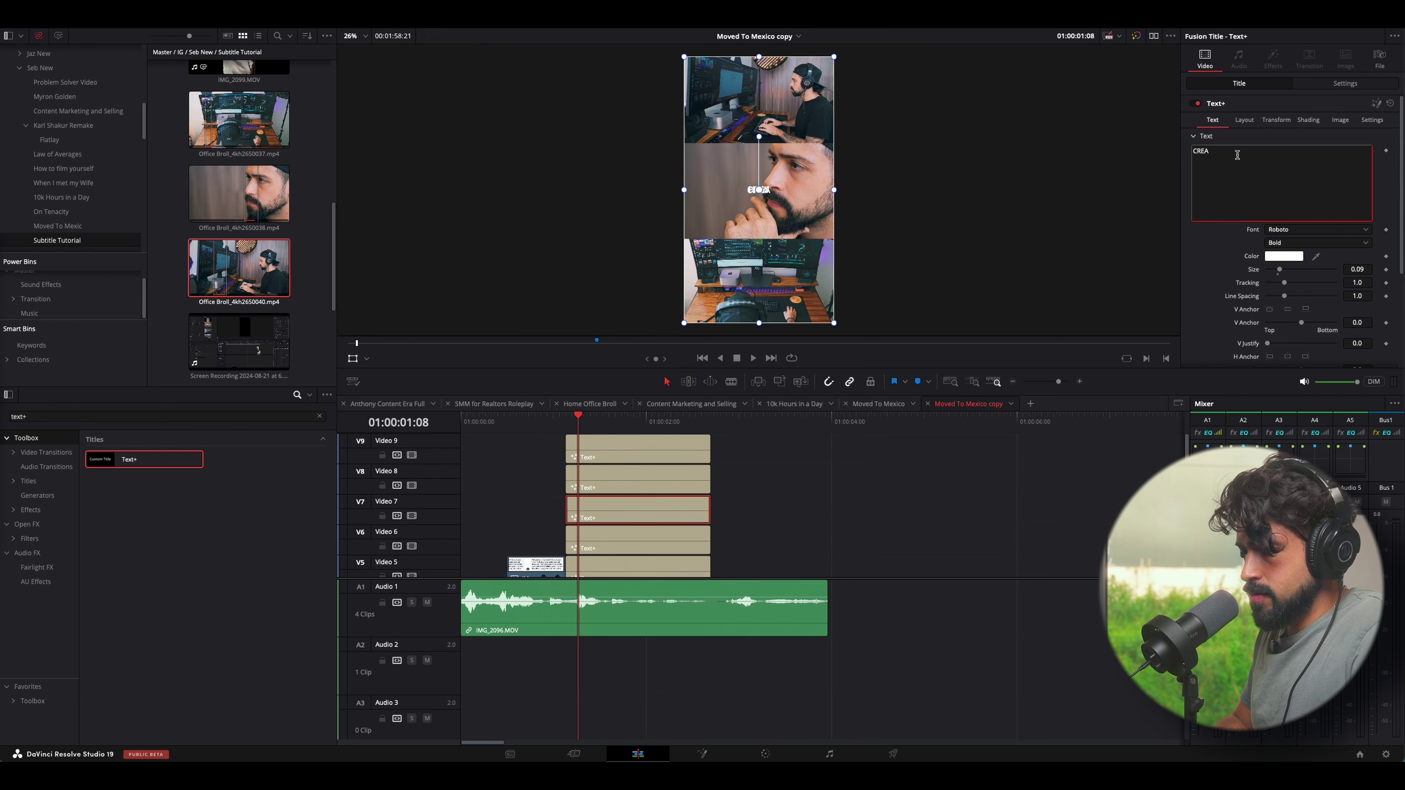
{"action": "type", "text": "TE"}
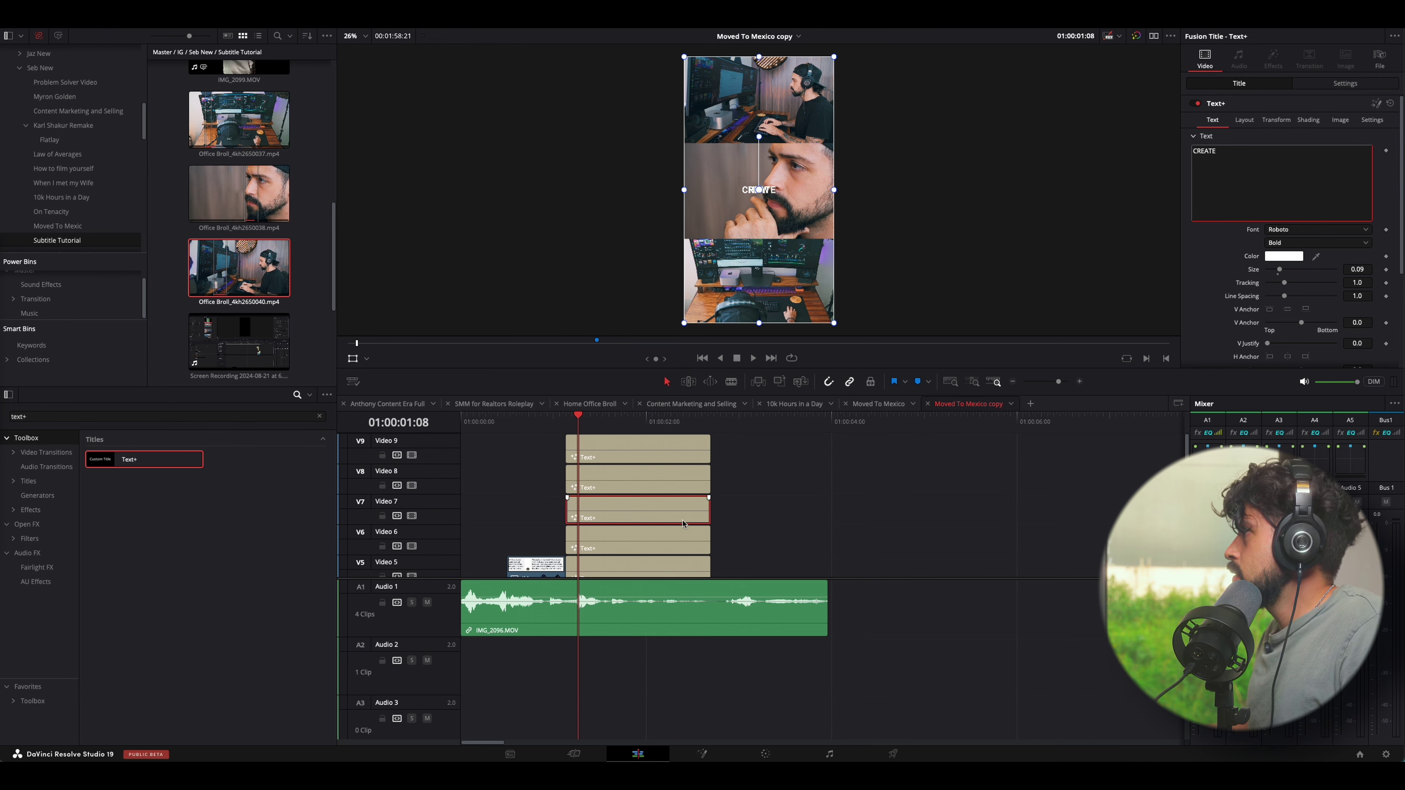
Change the Video 6 title to THESE and the Video 5 title to SUBTITLES.
{"action": "left_click", "coordinate": [685, 540]}
{"action": "left_click_drag", "start_coordinate": [1290, 161], "coordinate": [1193, 164]}
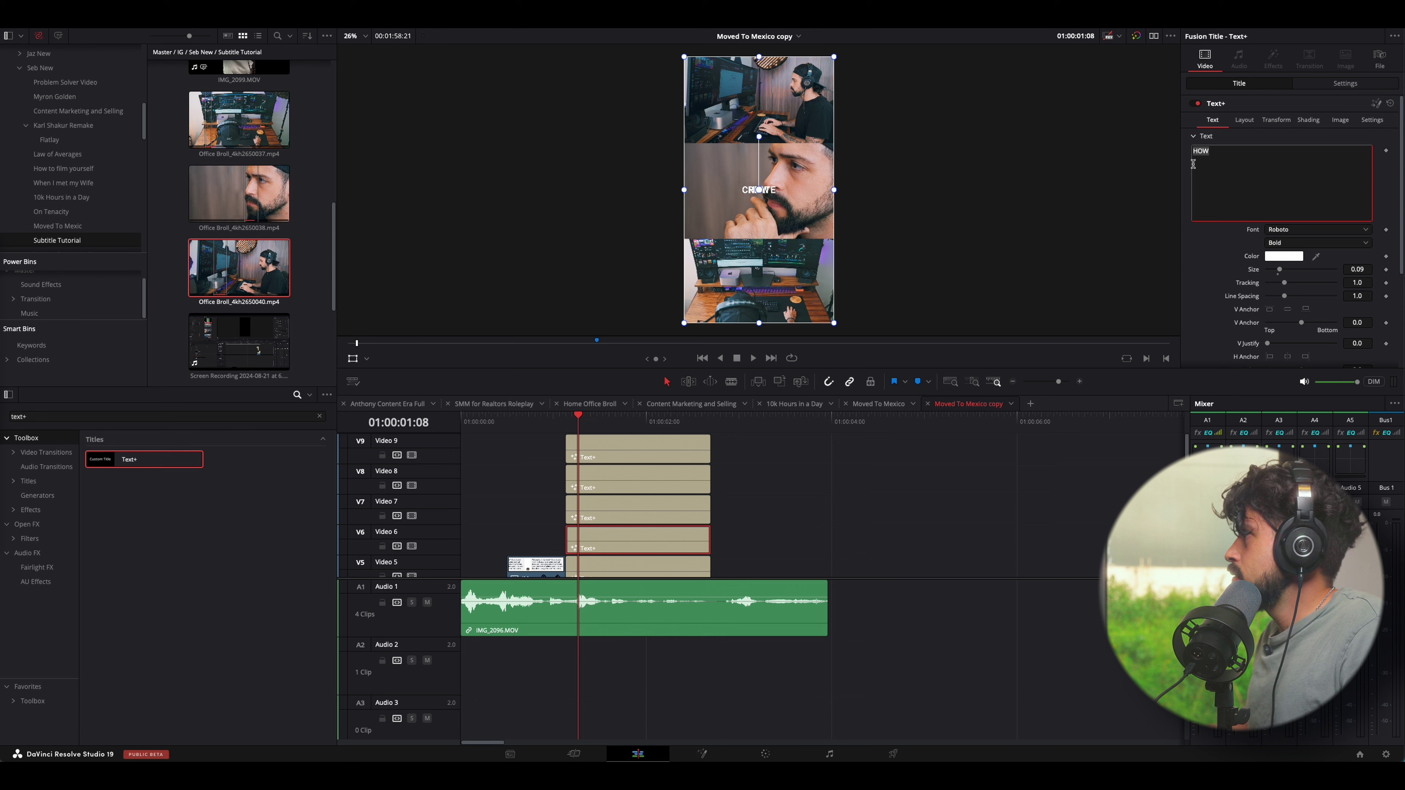
{"action": "type", "text": "THESE"}
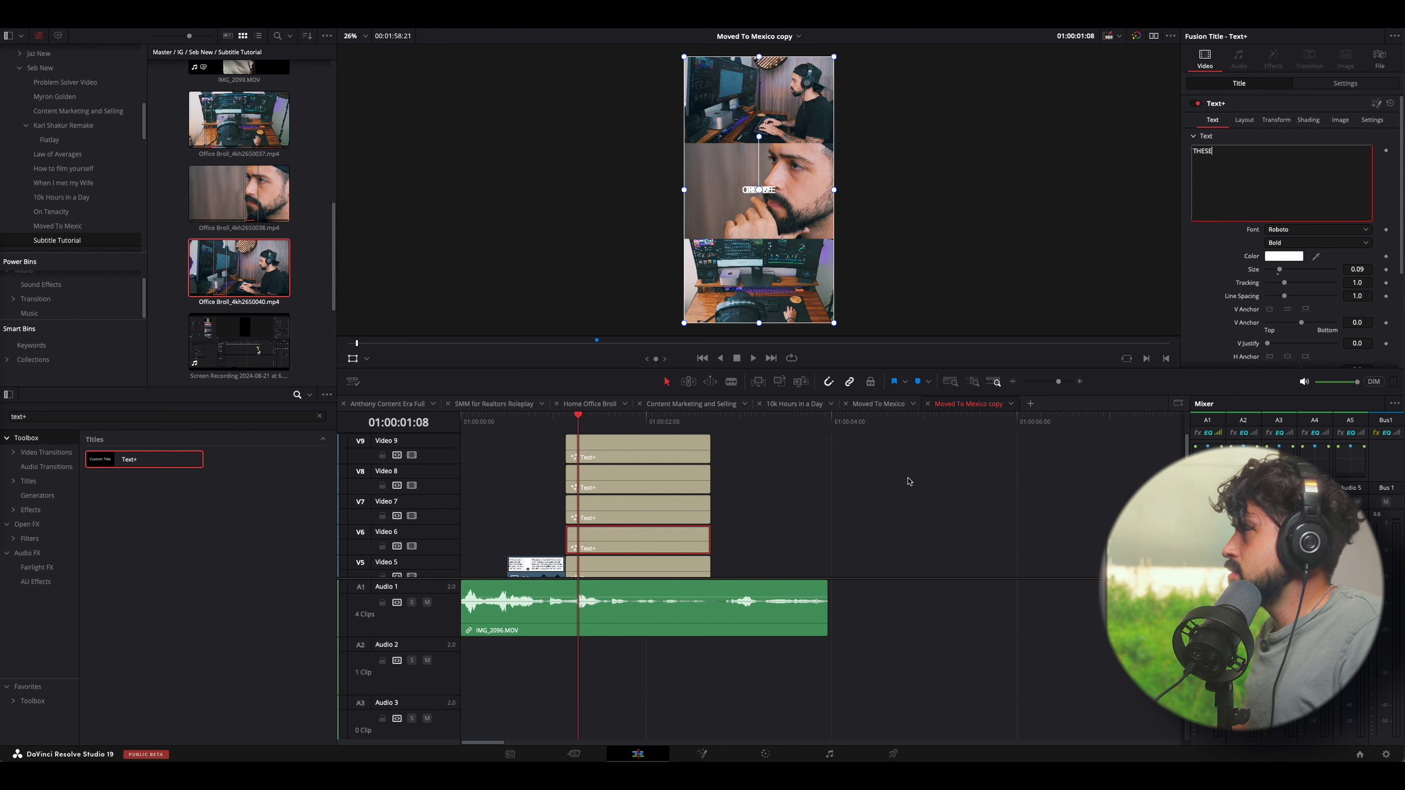
{"action": "left_click", "coordinate": [625, 564]}
{"action": "left_click_drag", "start_coordinate": [1192, 152], "coordinate": [1221, 155]}
{"action": "type", "text": "SUBTITLES"}
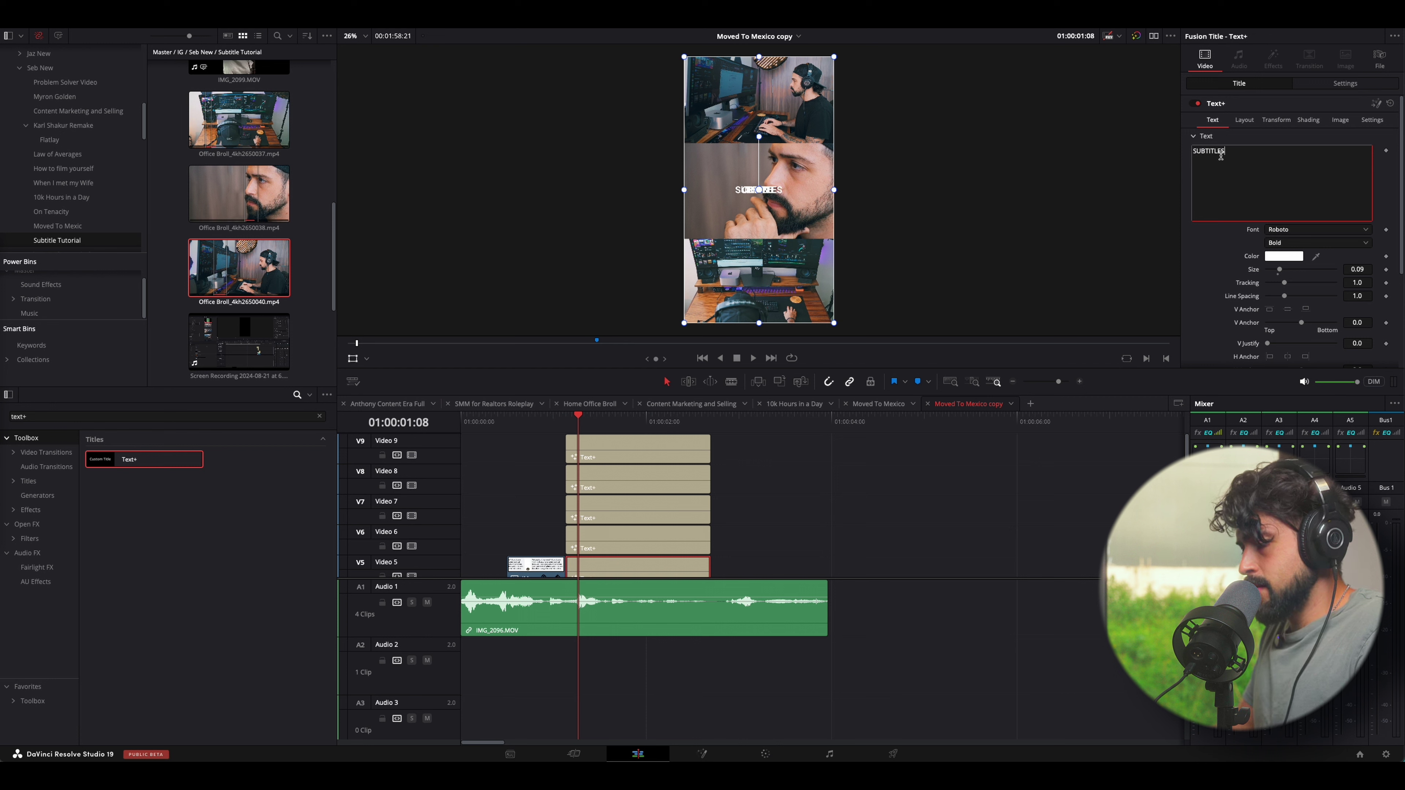
{"action": "left_click", "coordinate": [1211, 263]}
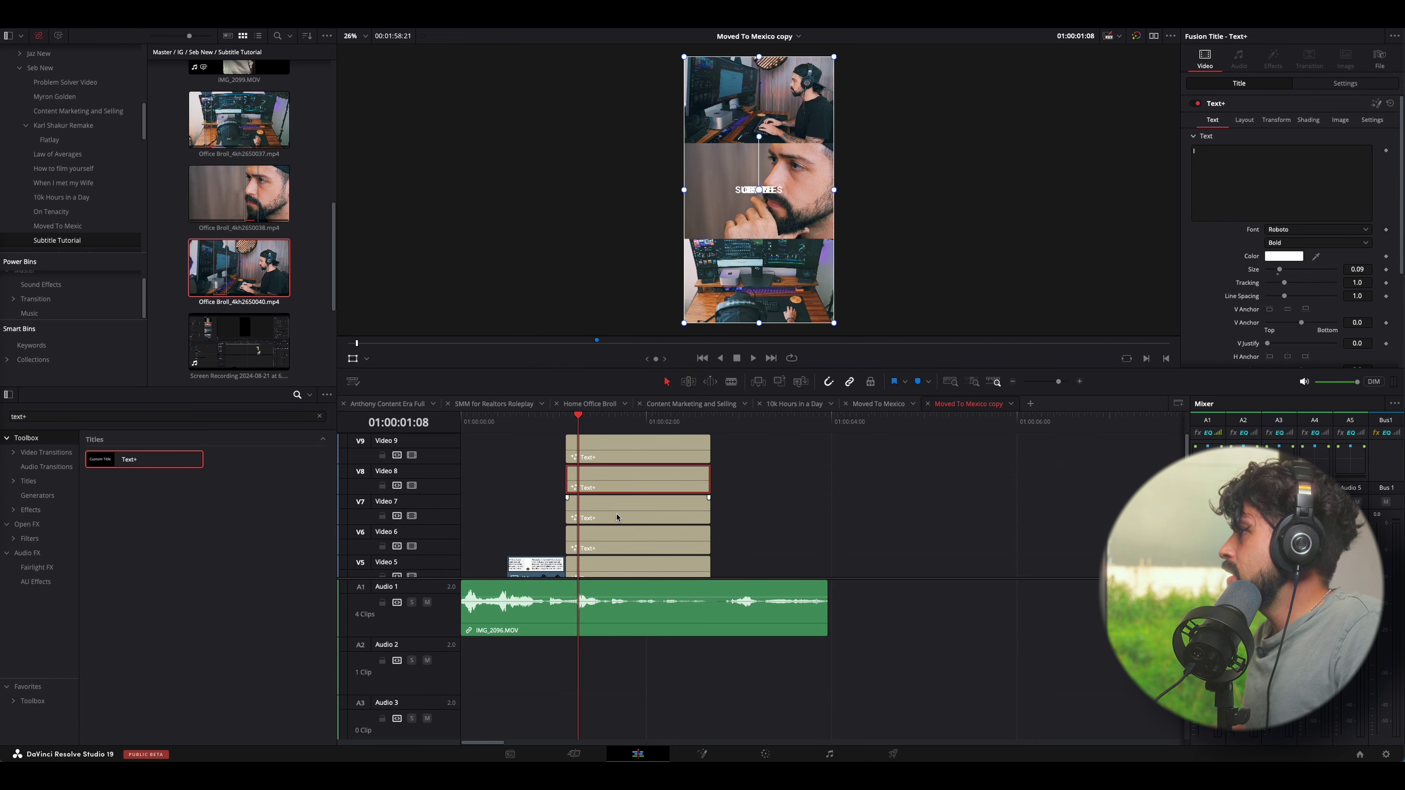
Check the words on the Video 7, 6 and 5 titles, then select the HOW clip.
{"action": "left_click", "coordinate": [622, 514]}
{"action": "left_click", "coordinate": [625, 546]}
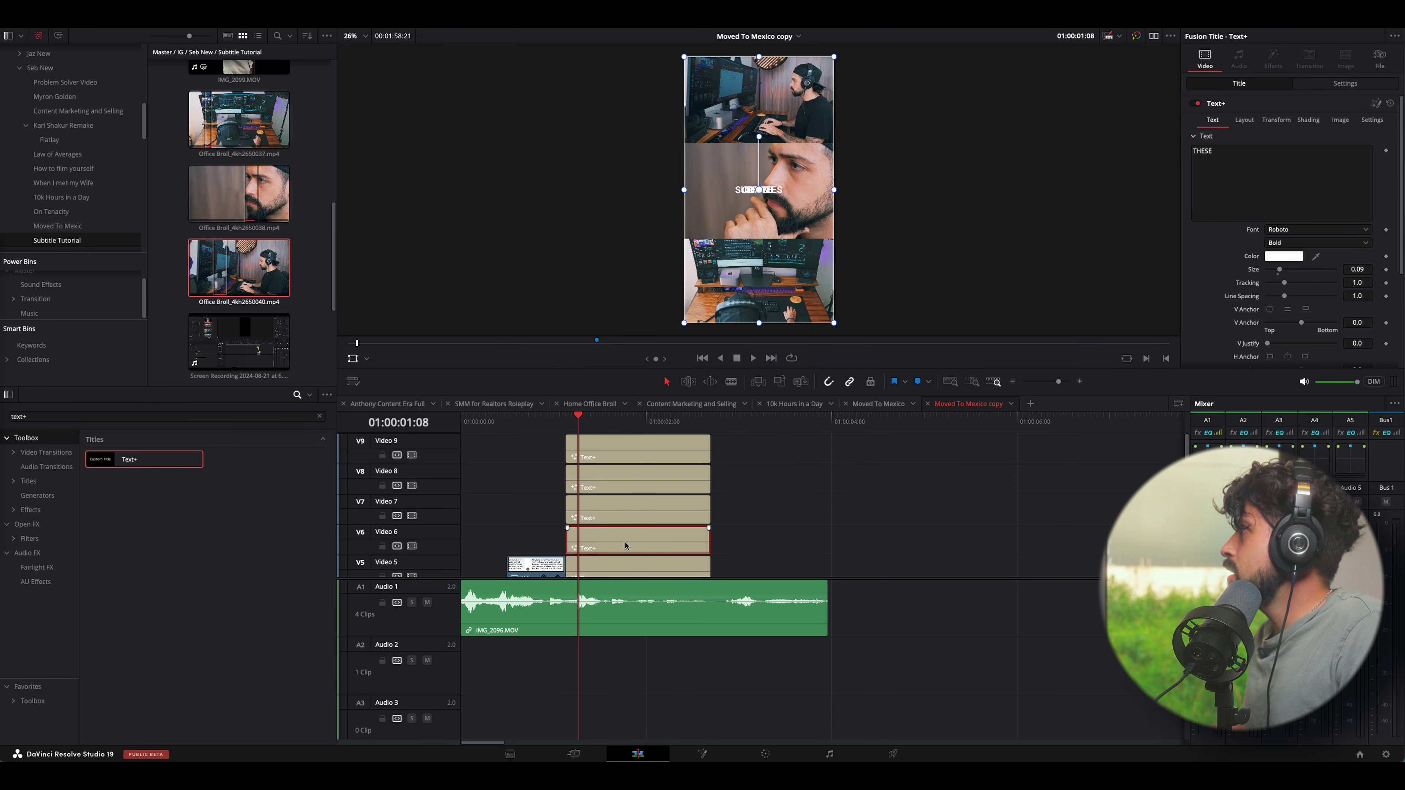
{"action": "left_click", "coordinate": [625, 575]}
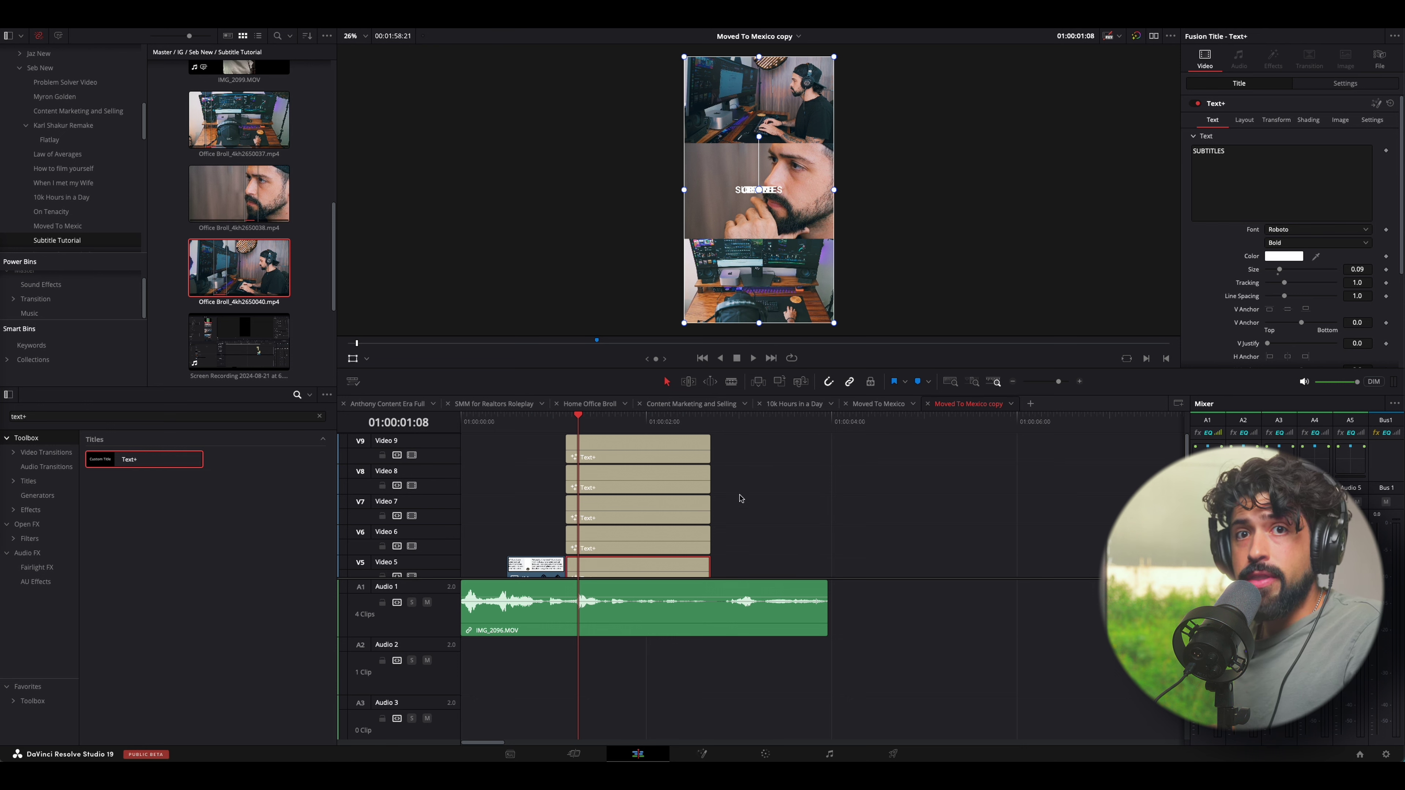
{"action": "left_click_drag", "start_coordinate": [731, 566], "coordinate": [659, 457]}
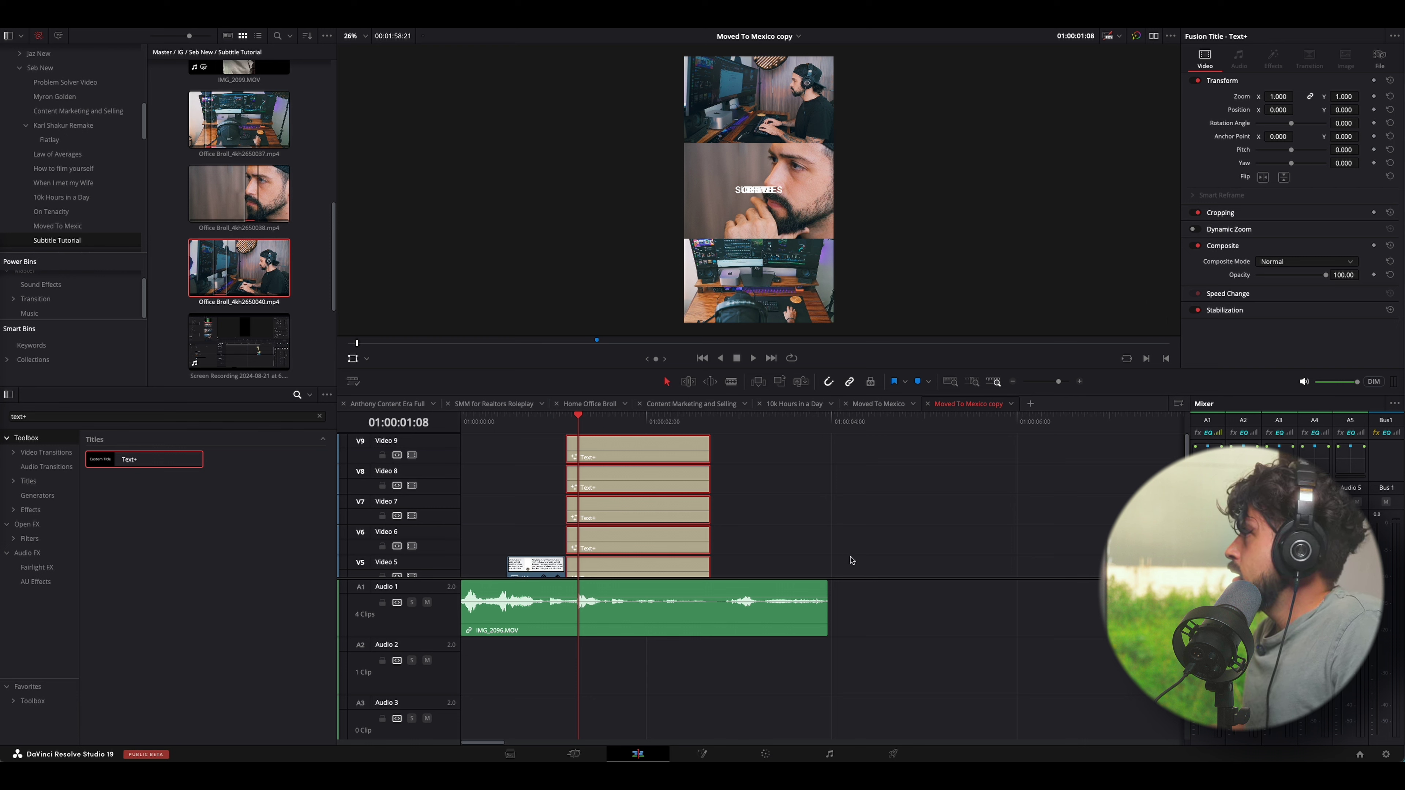
{"action": "left_click", "coordinate": [680, 447]}
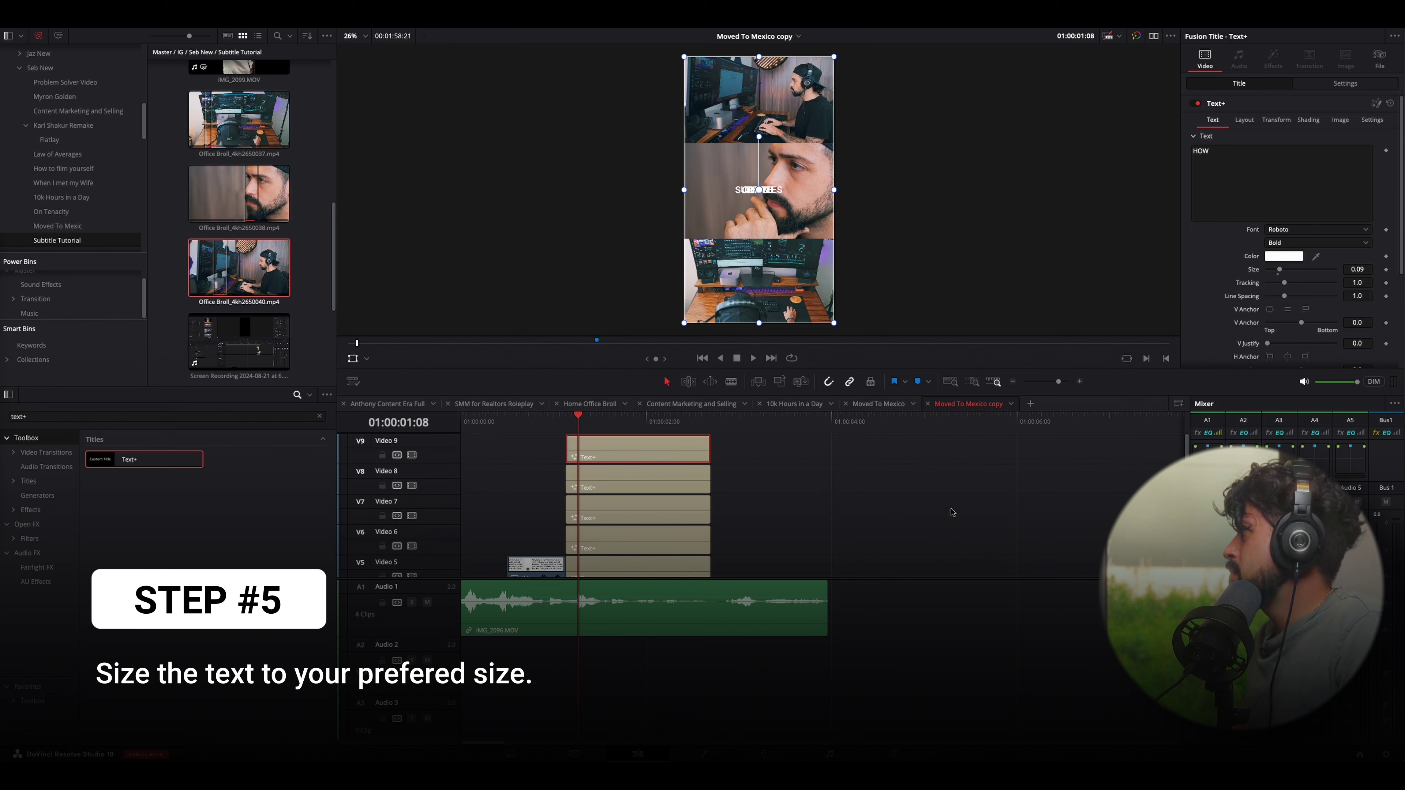
Set the HOW title's Transform Zoom to exactly 2.5.
{"action": "left_click_drag", "start_coordinate": [718, 572], "coordinate": [686, 443]}
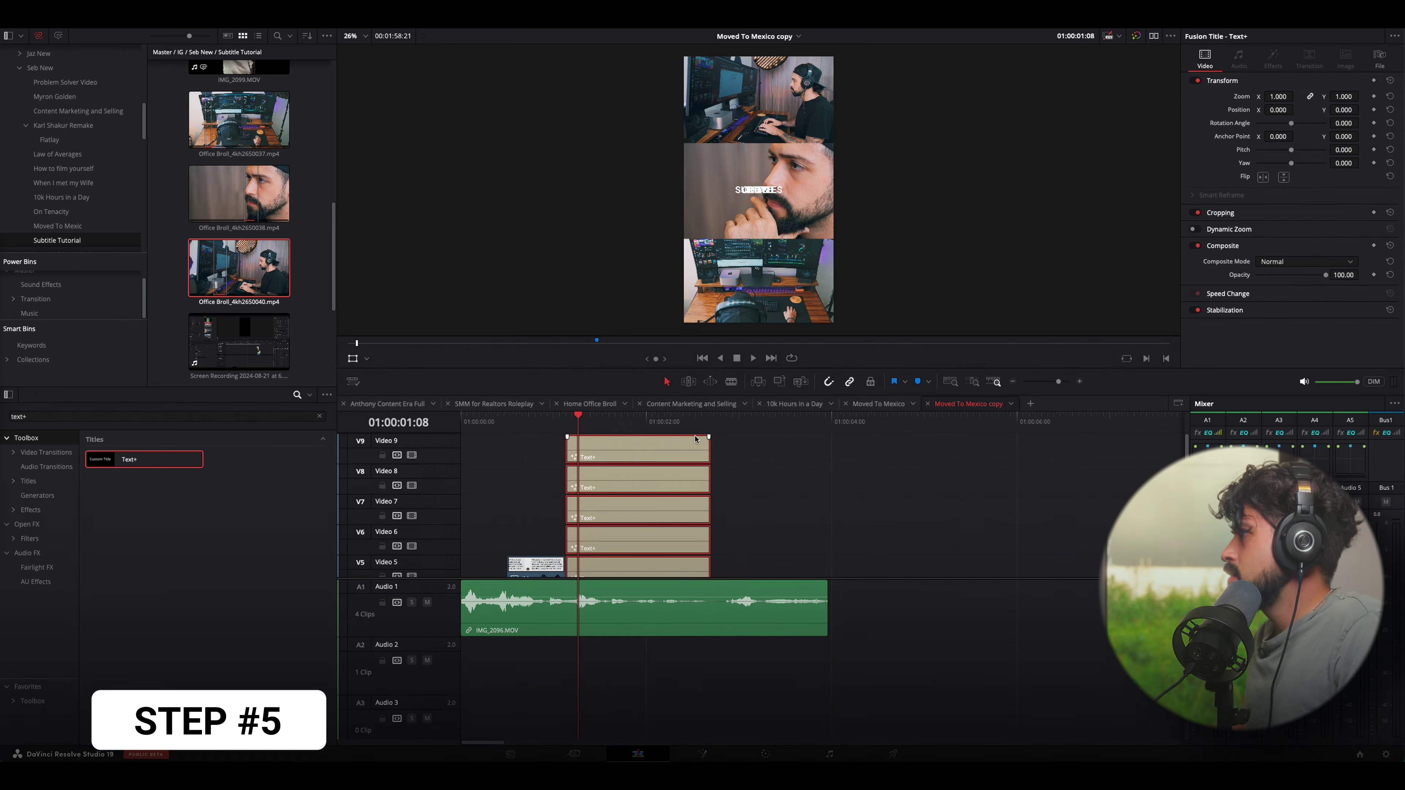
{"action": "left_click_drag", "start_coordinate": [1273, 98], "coordinate": [1306, 99]}
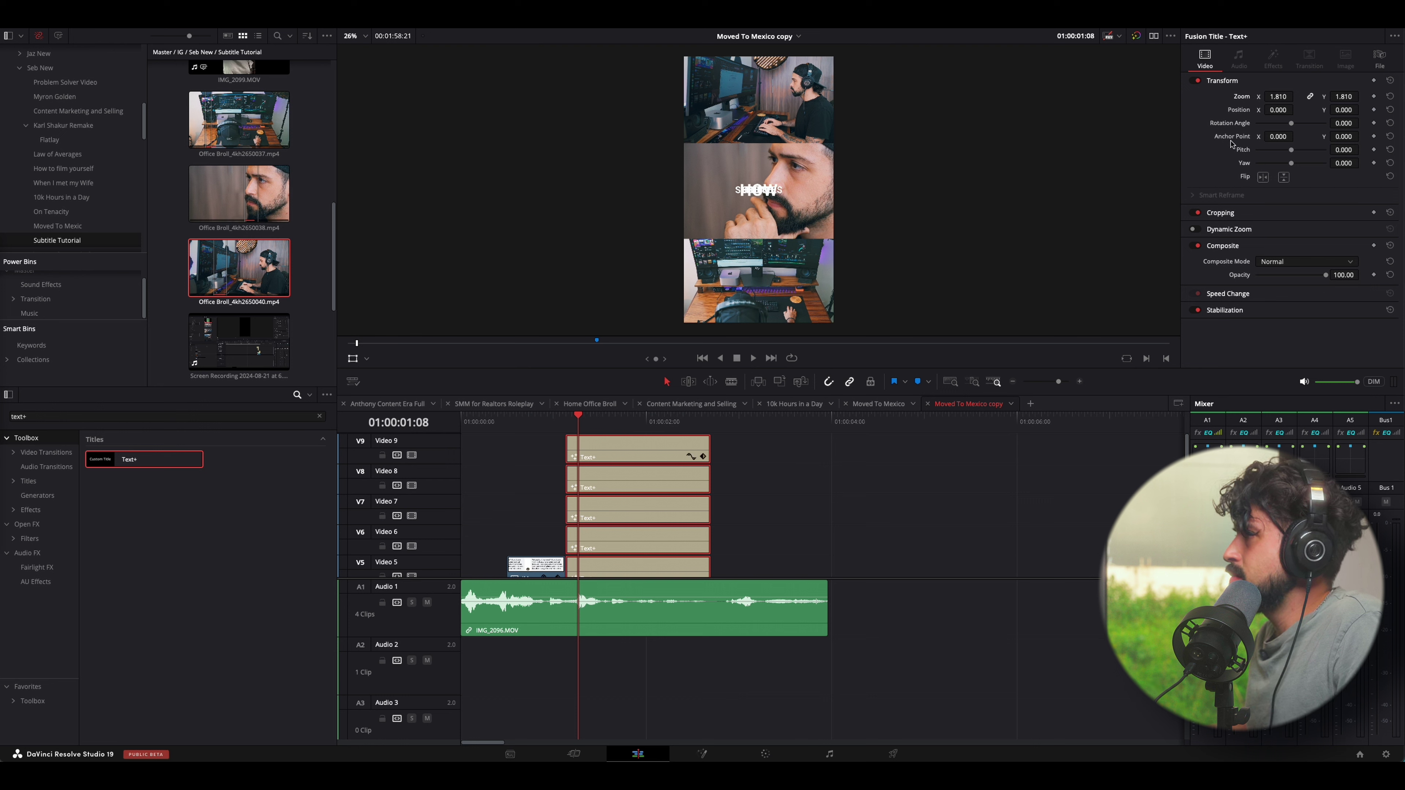
{"action": "key", "text": "ctrl+z"}
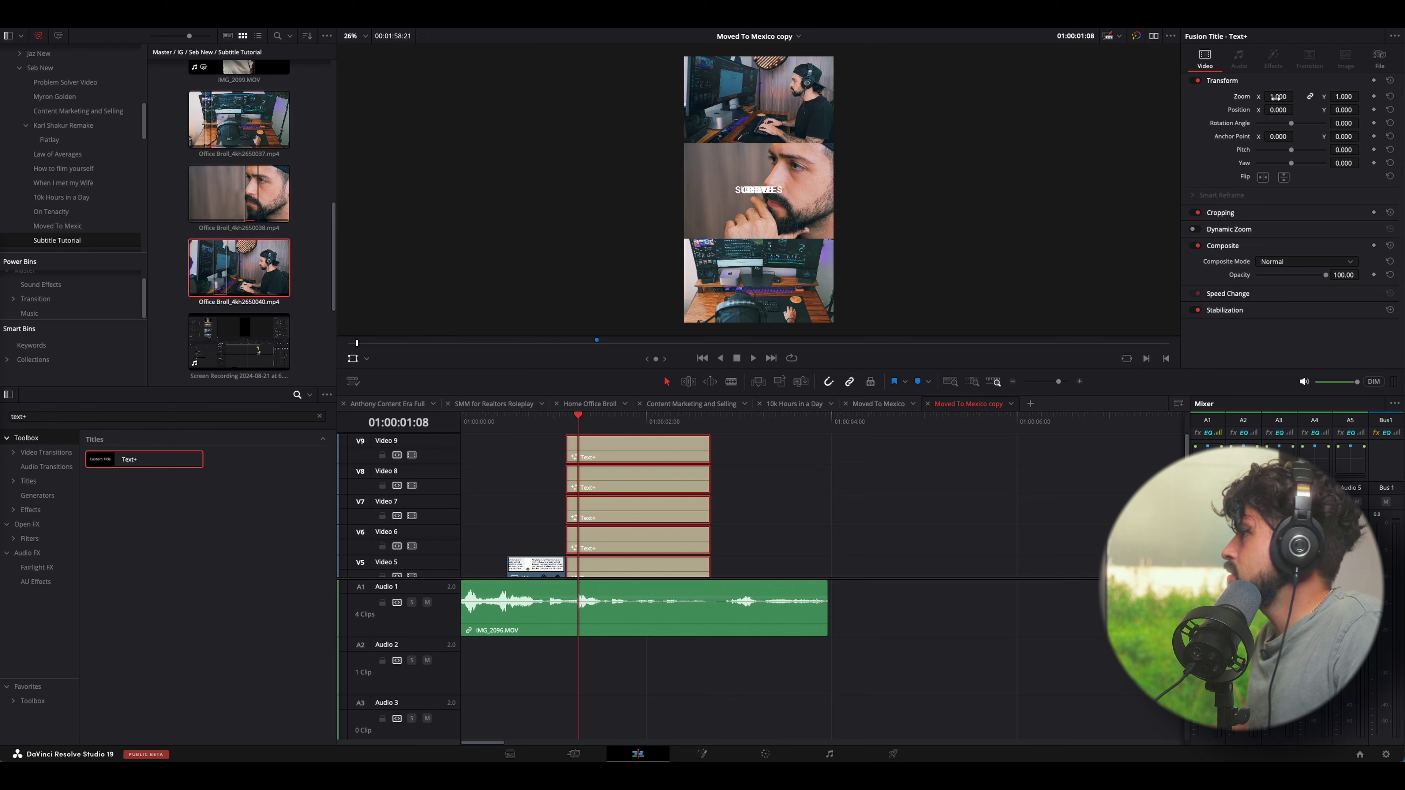
{"action": "left_click_drag", "start_coordinate": [1278, 97], "coordinate": [1308, 96]}
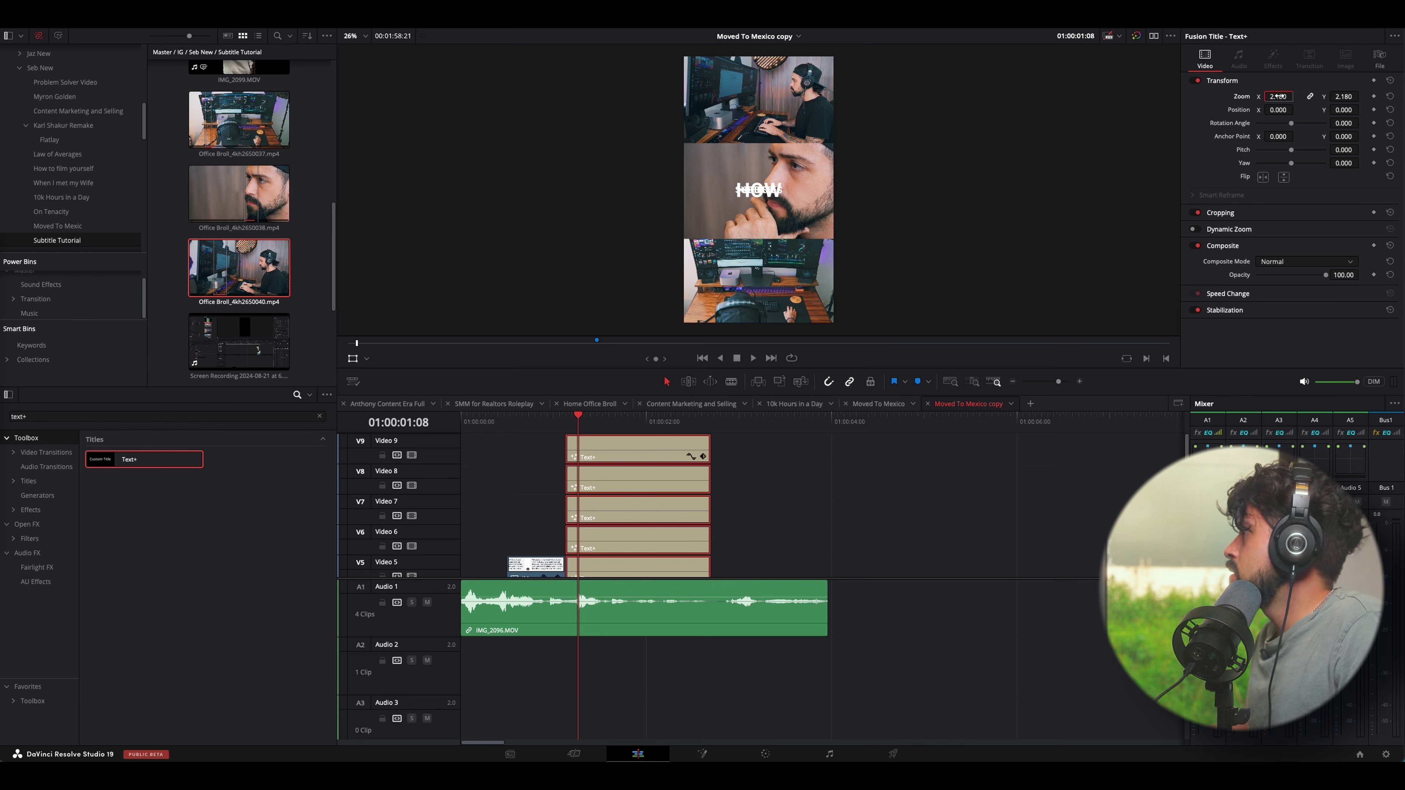
{"action": "type", "text": "2"}
{"action": "key", "text": "Return"}
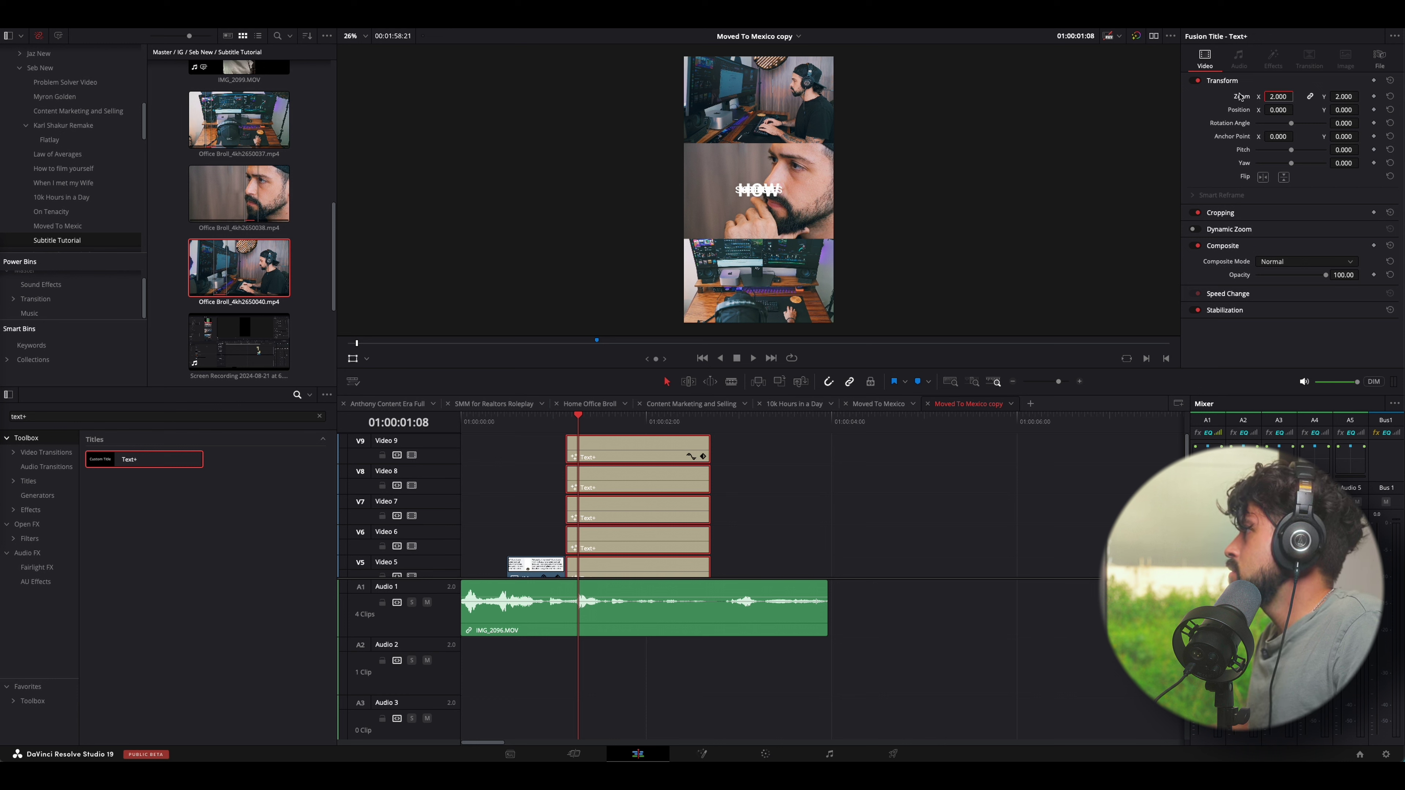
{"action": "type", "text": "2.5"}
{"action": "key", "text": "Return"}
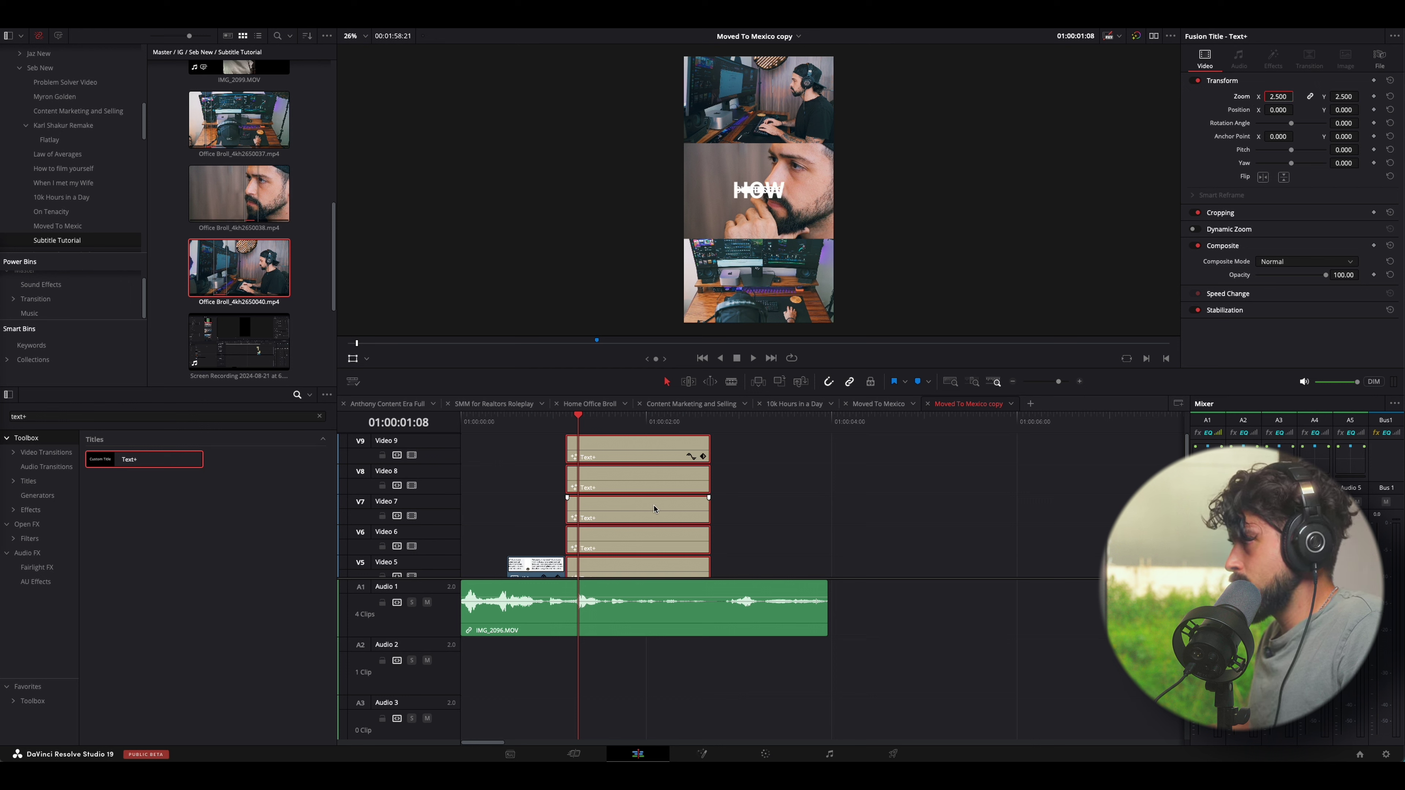
Copy the HOW title's attributes and paste the 2.5 zoom onto the other four titles.
{"action": "left_click", "coordinate": [701, 512]}
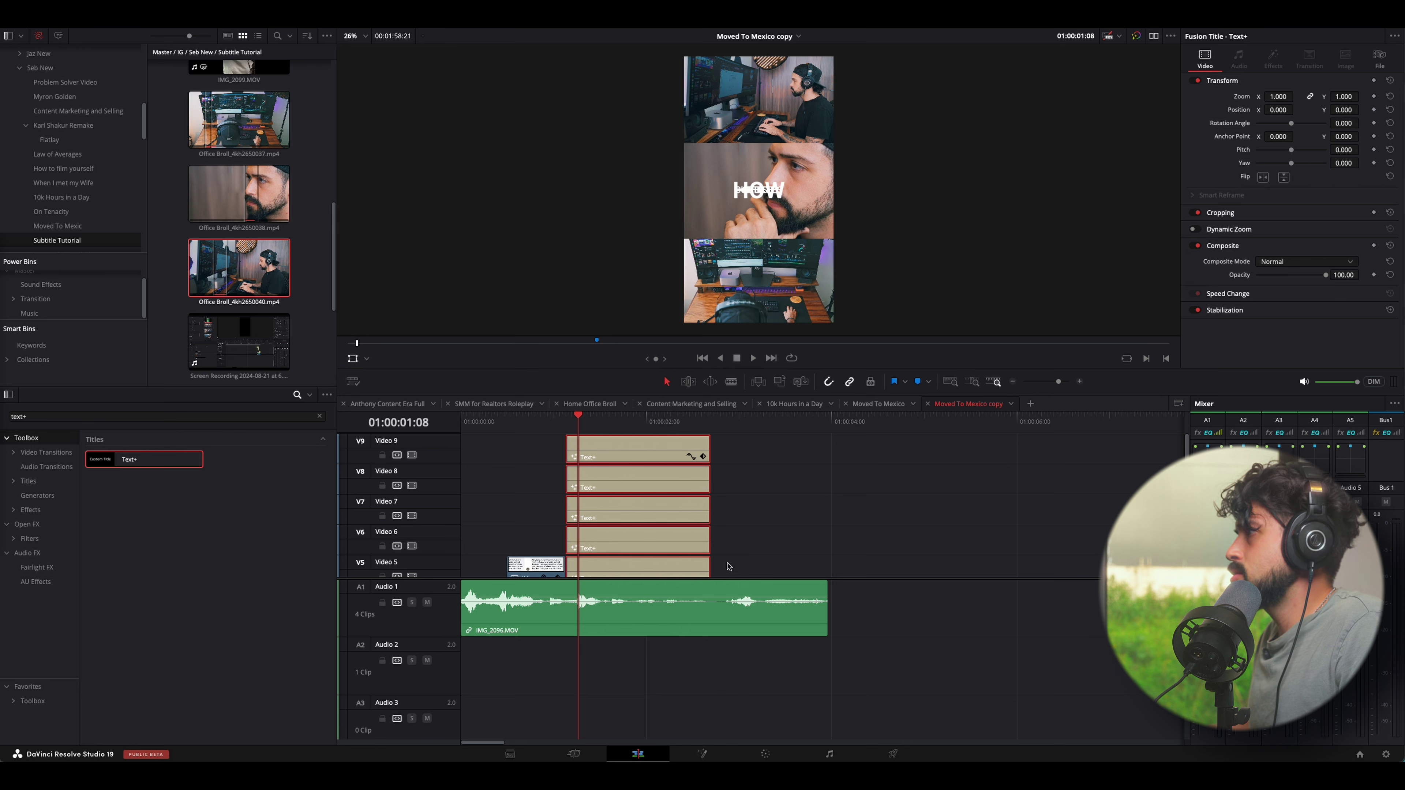
{"action": "left_click", "coordinate": [637, 449]}
{"action": "key", "text": "ctrl+c"}
{"action": "left_click_drag", "start_coordinate": [719, 570], "coordinate": [622, 488]}
{"action": "key", "text": "alt+v"}
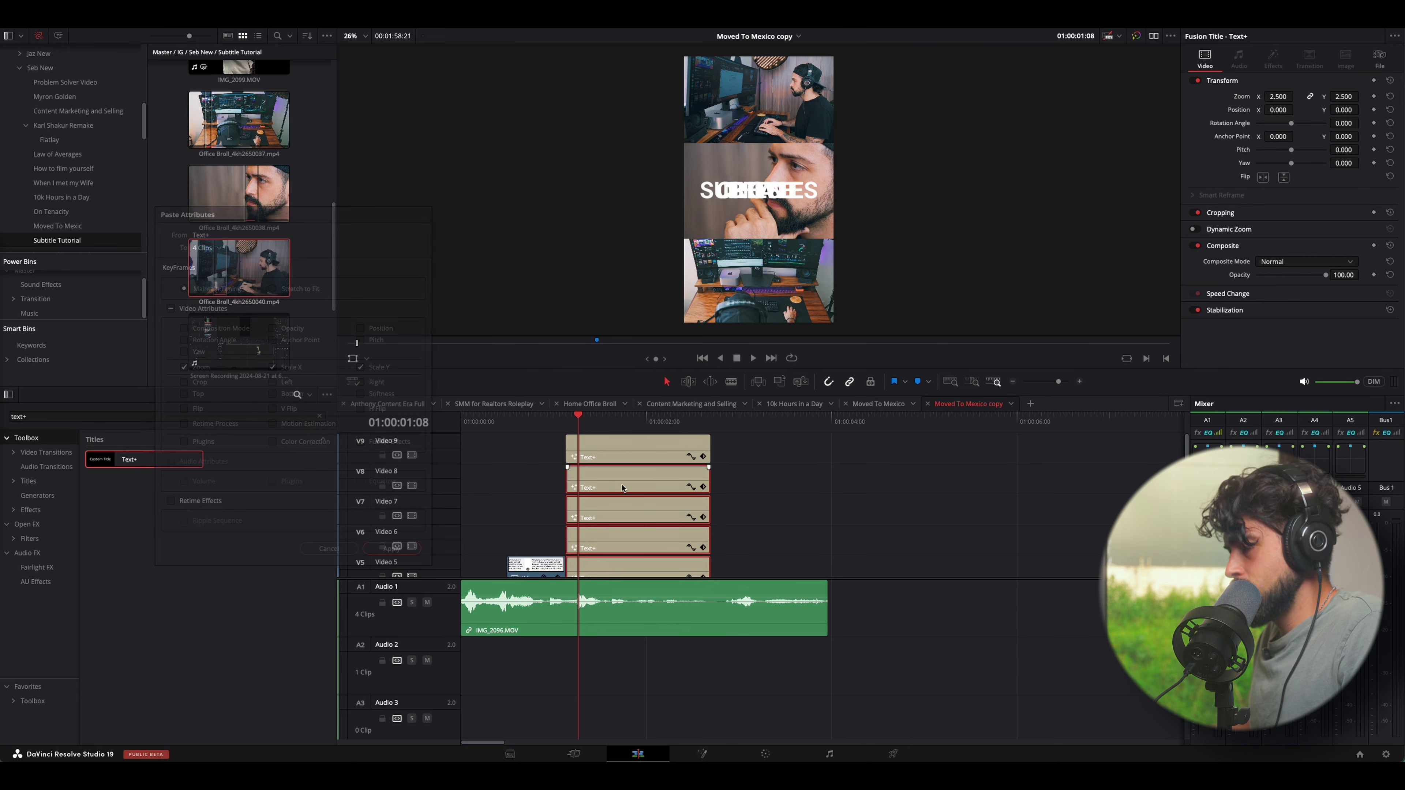
{"action": "key", "text": "Return"}
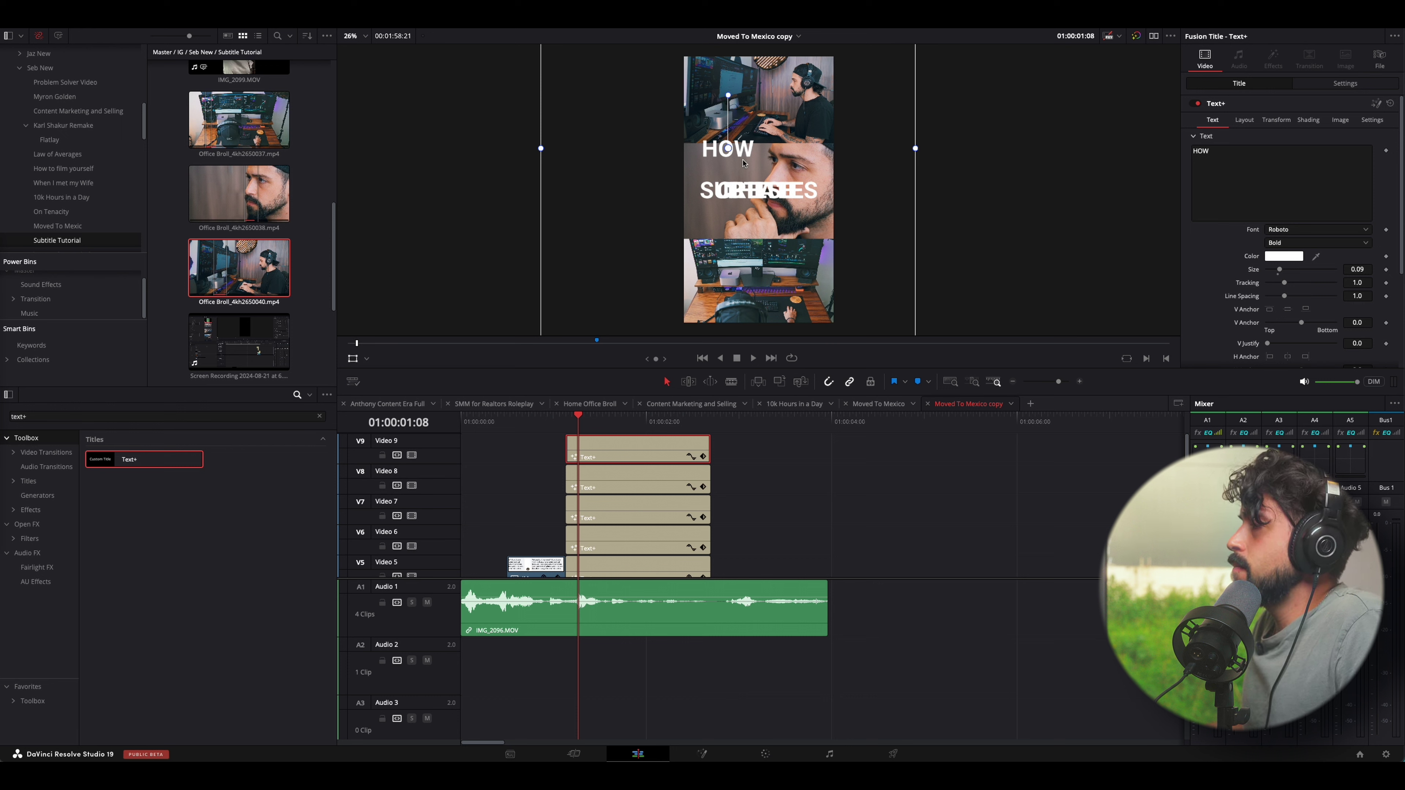
Reposition the HOW title in frame and enlarge the THESE word slightly.
{"action": "left_click_drag", "start_coordinate": [744, 163], "coordinate": [738, 160]}
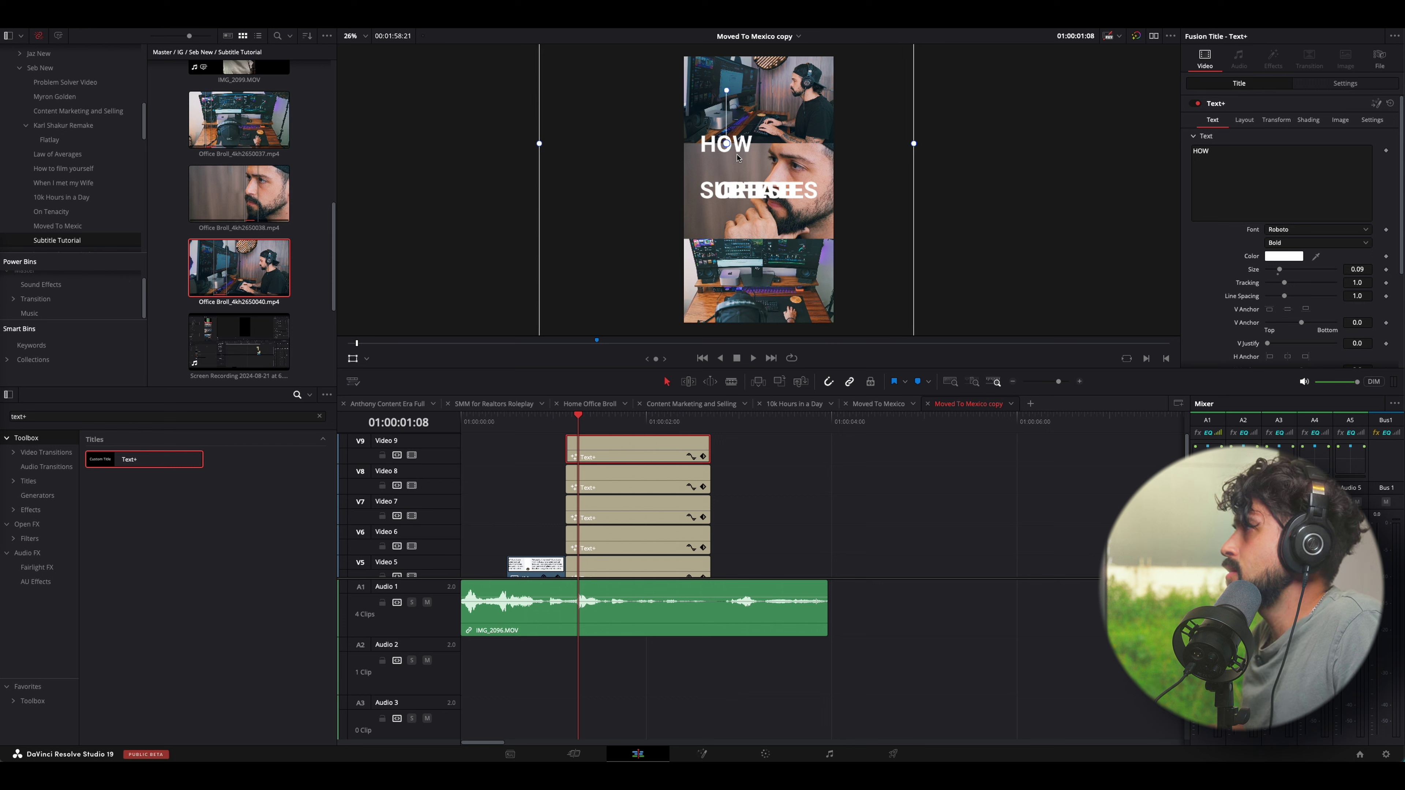
{"action": "left_click", "coordinate": [621, 477]}
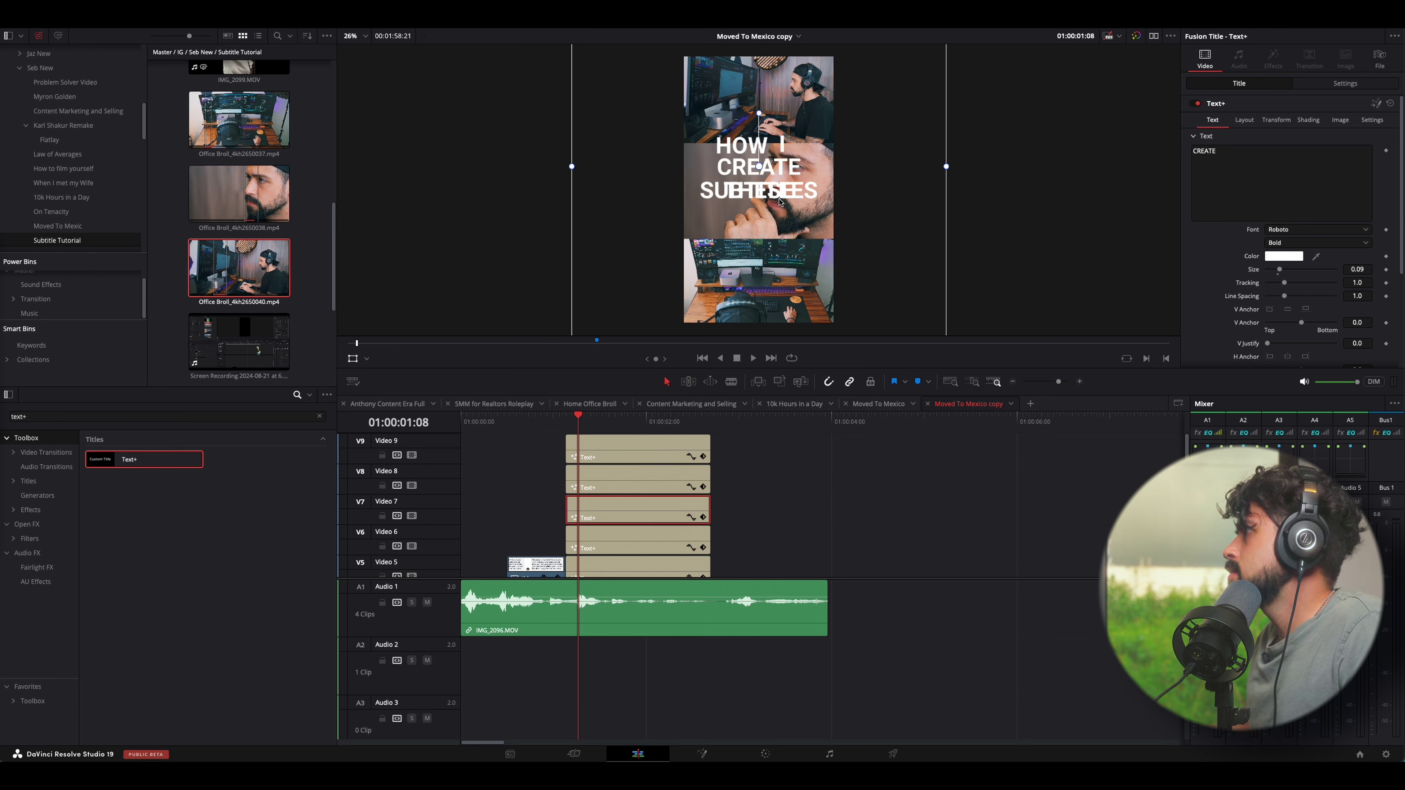
{"action": "left_click", "coordinate": [620, 537]}
{"action": "left_click_drag", "start_coordinate": [1280, 269], "coordinate": [1285, 269]}
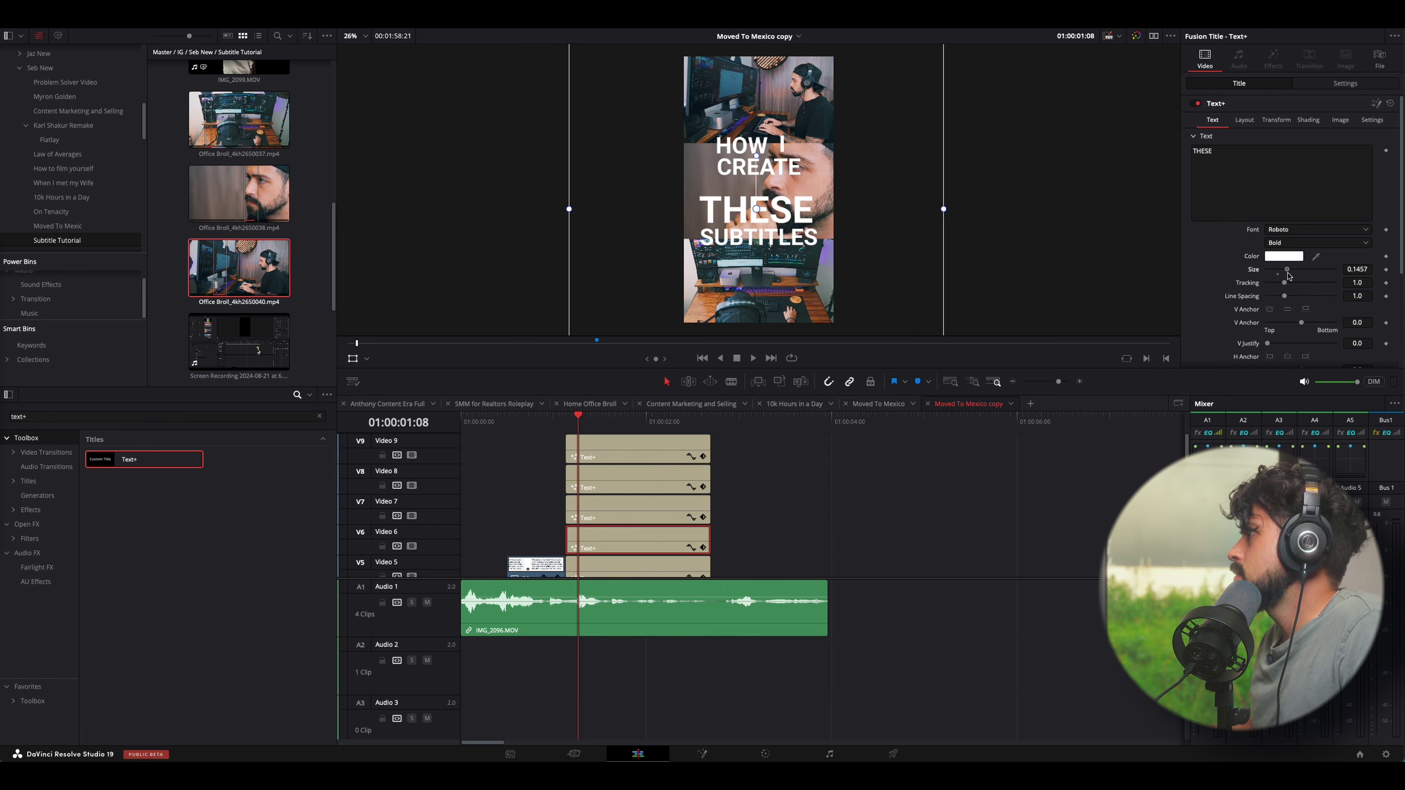
{"action": "left_click", "coordinate": [608, 506]}
{"action": "left_click", "coordinate": [609, 539]}
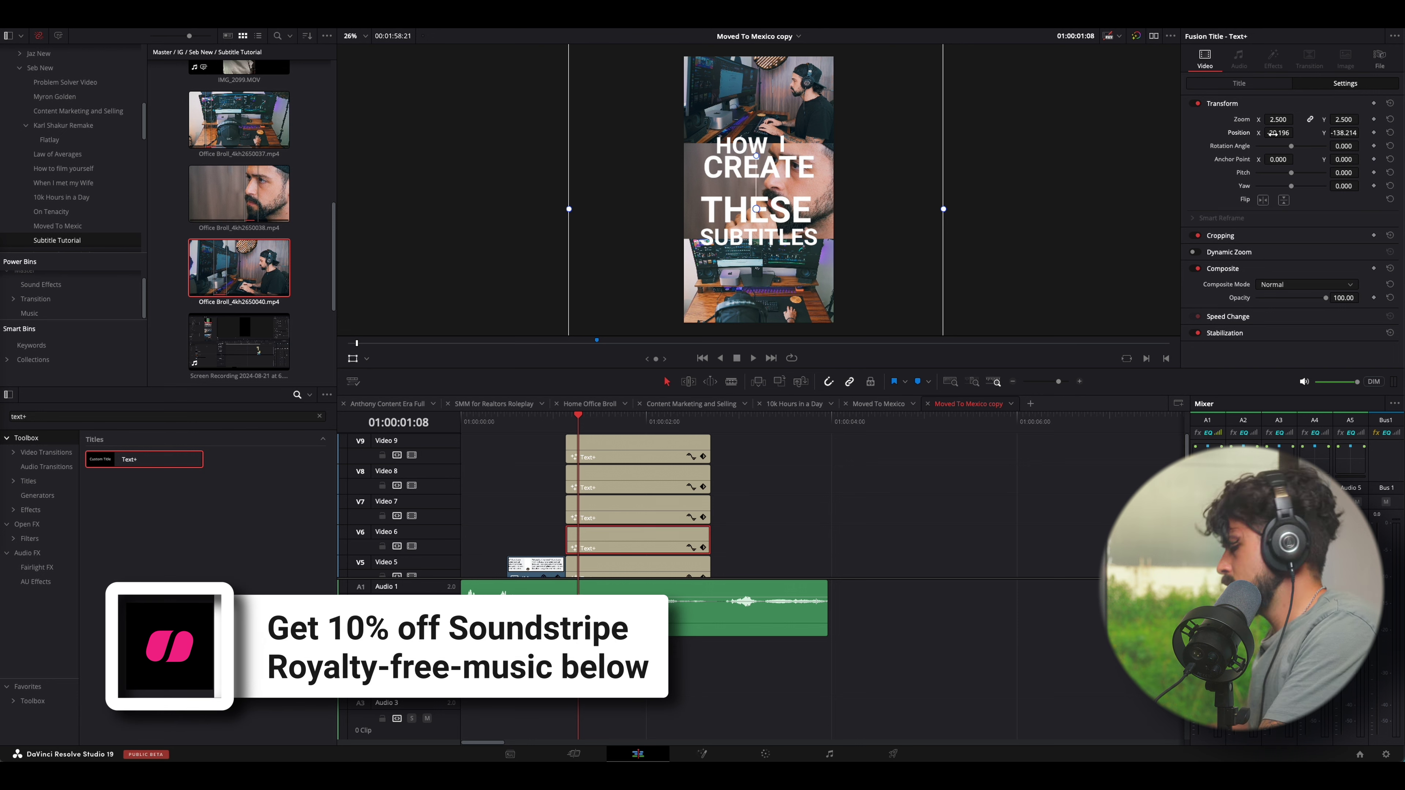
{"action": "left_click", "coordinate": [1239, 83]}
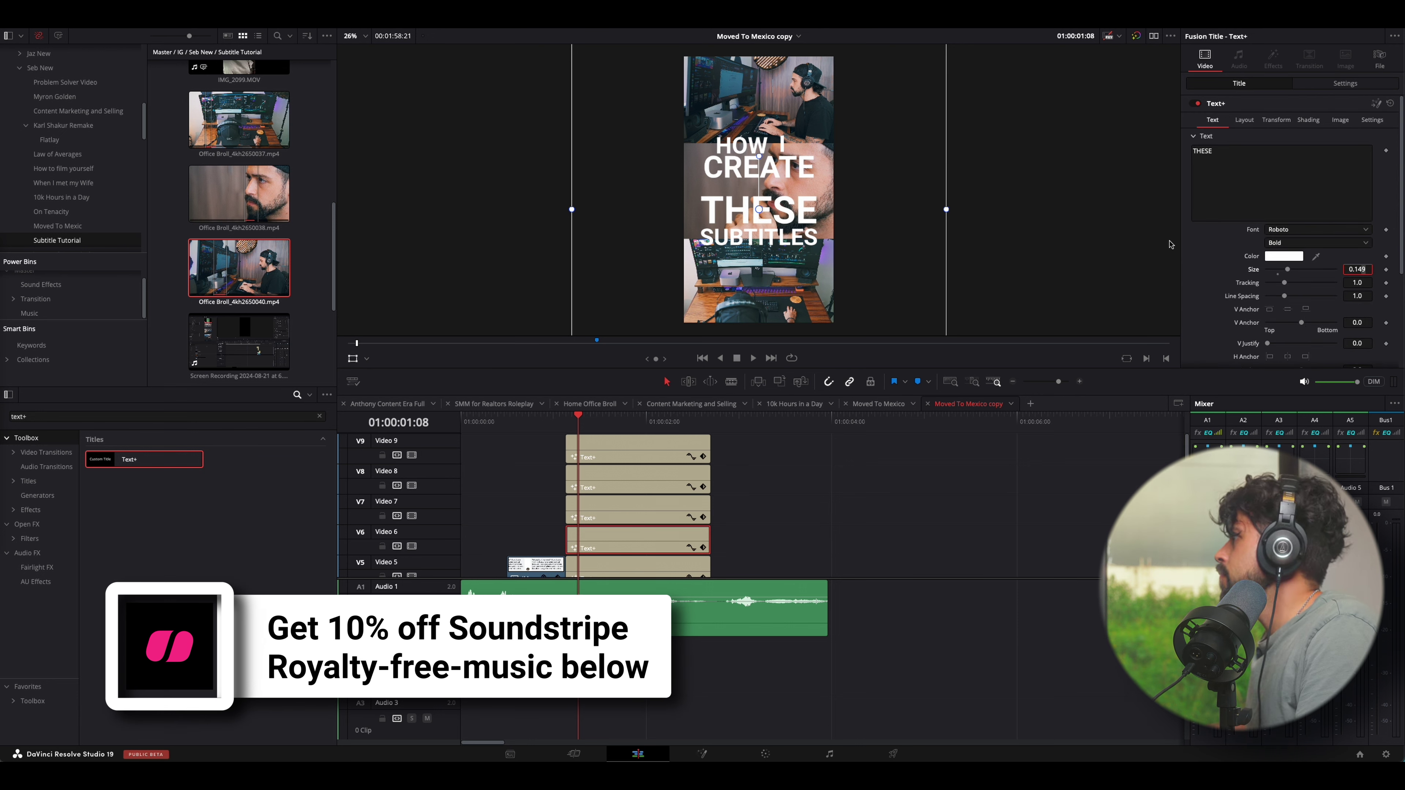
Select the CREATE, HOW and I title clips in turn to match their text widths.
{"action": "left_click", "coordinate": [608, 509]}
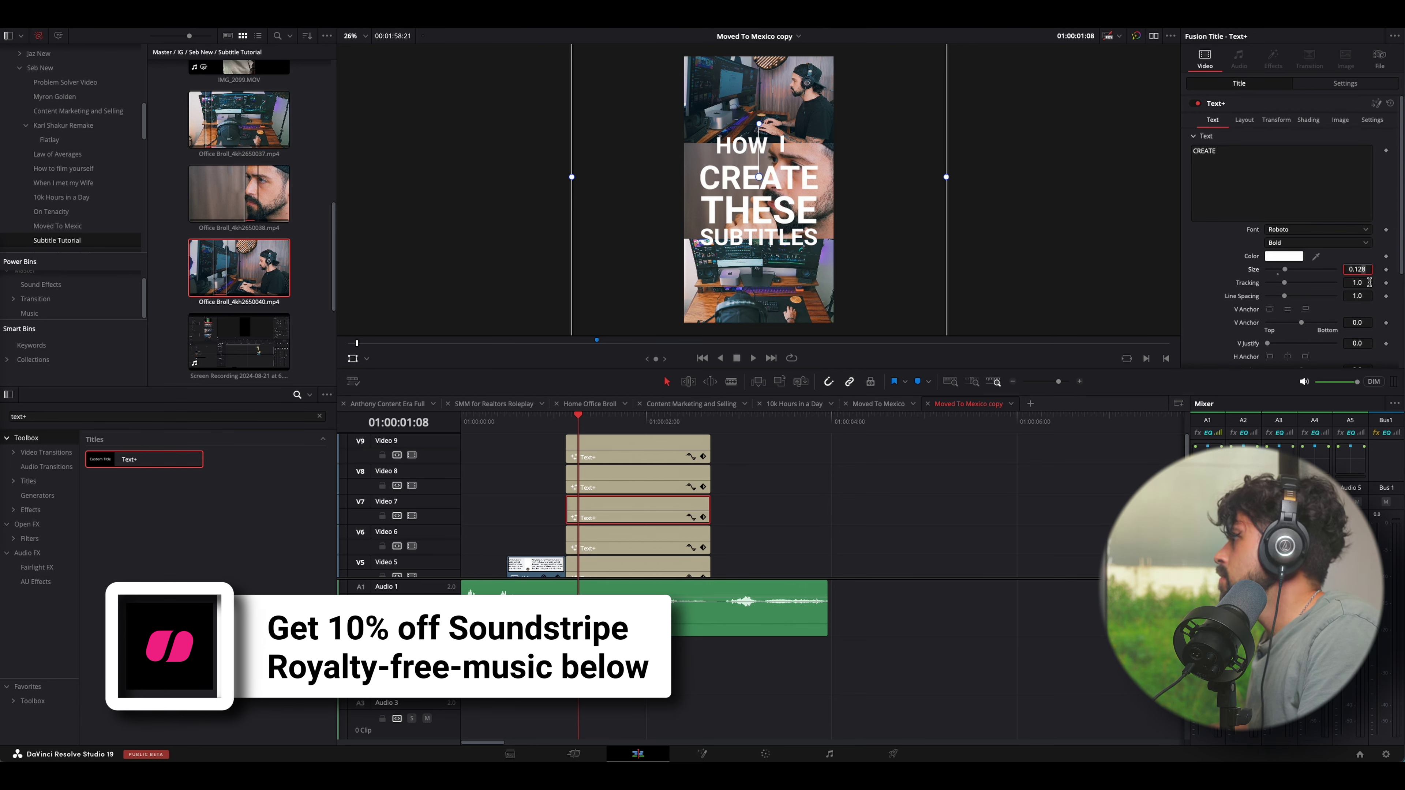
{"action": "left_click", "coordinate": [1346, 83]}
{"action": "left_click", "coordinate": [608, 448]}
{"action": "left_click", "coordinate": [608, 479], "text": "super"}
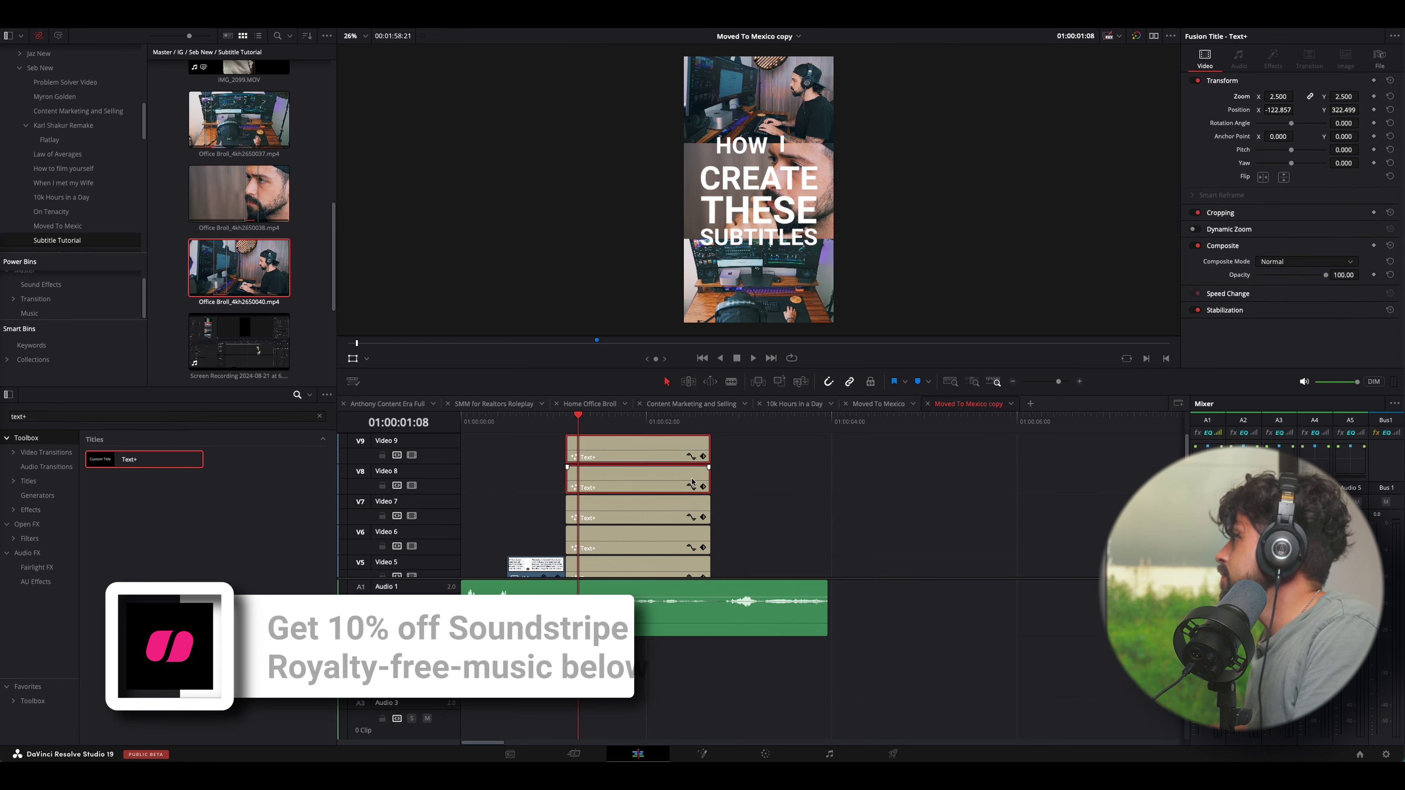
{"action": "left_click", "coordinate": [609, 448]}
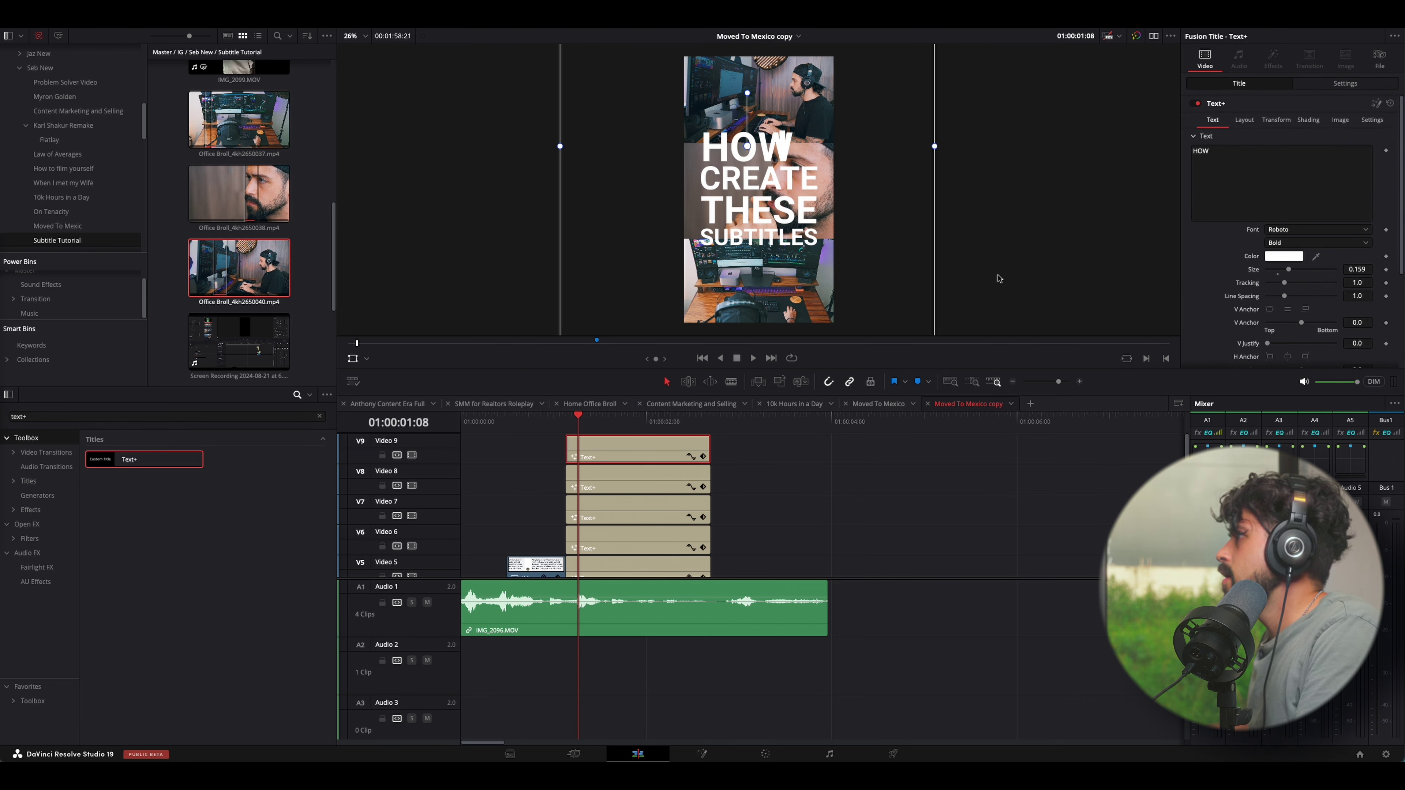
{"action": "left_click", "coordinate": [809, 147]}
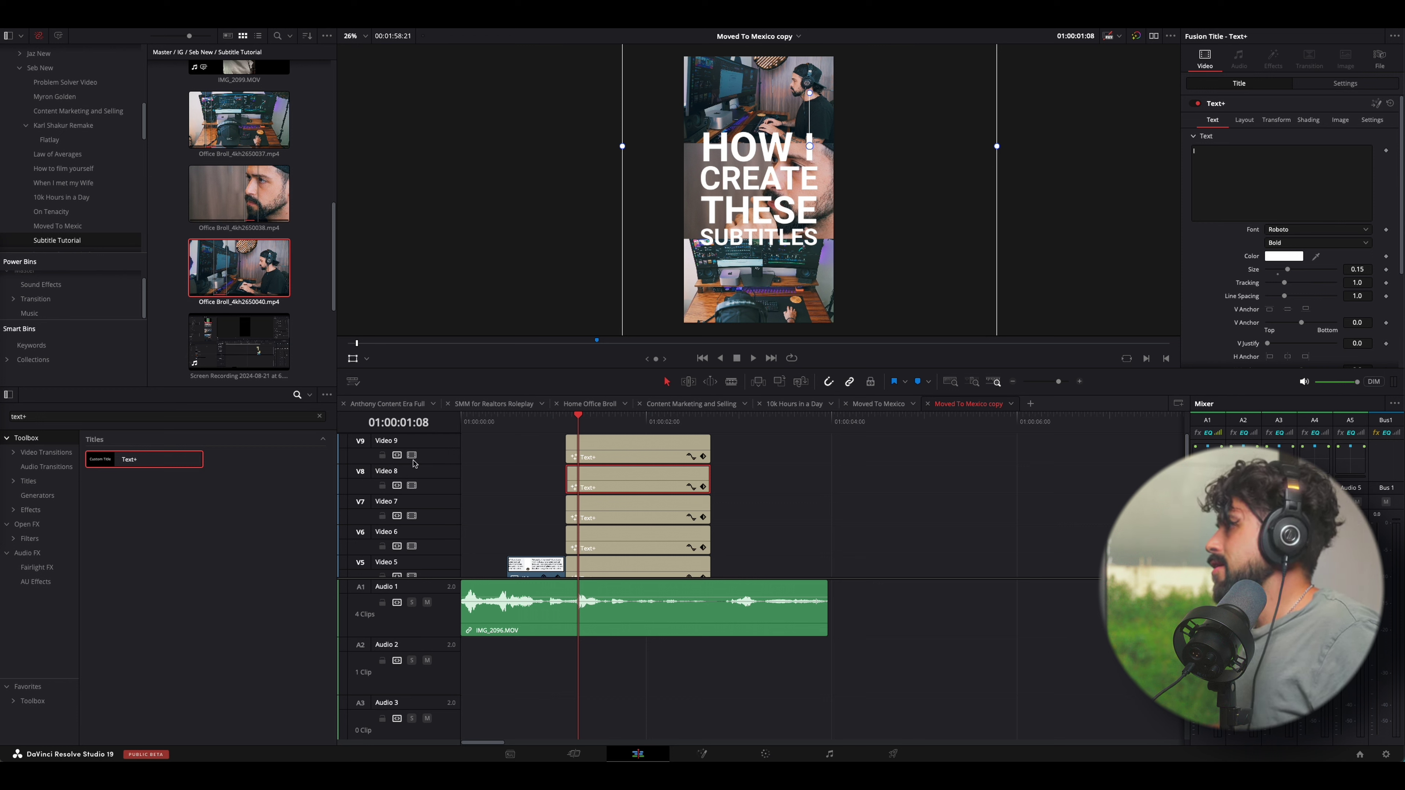
{"action": "left_click", "coordinate": [566, 422]}
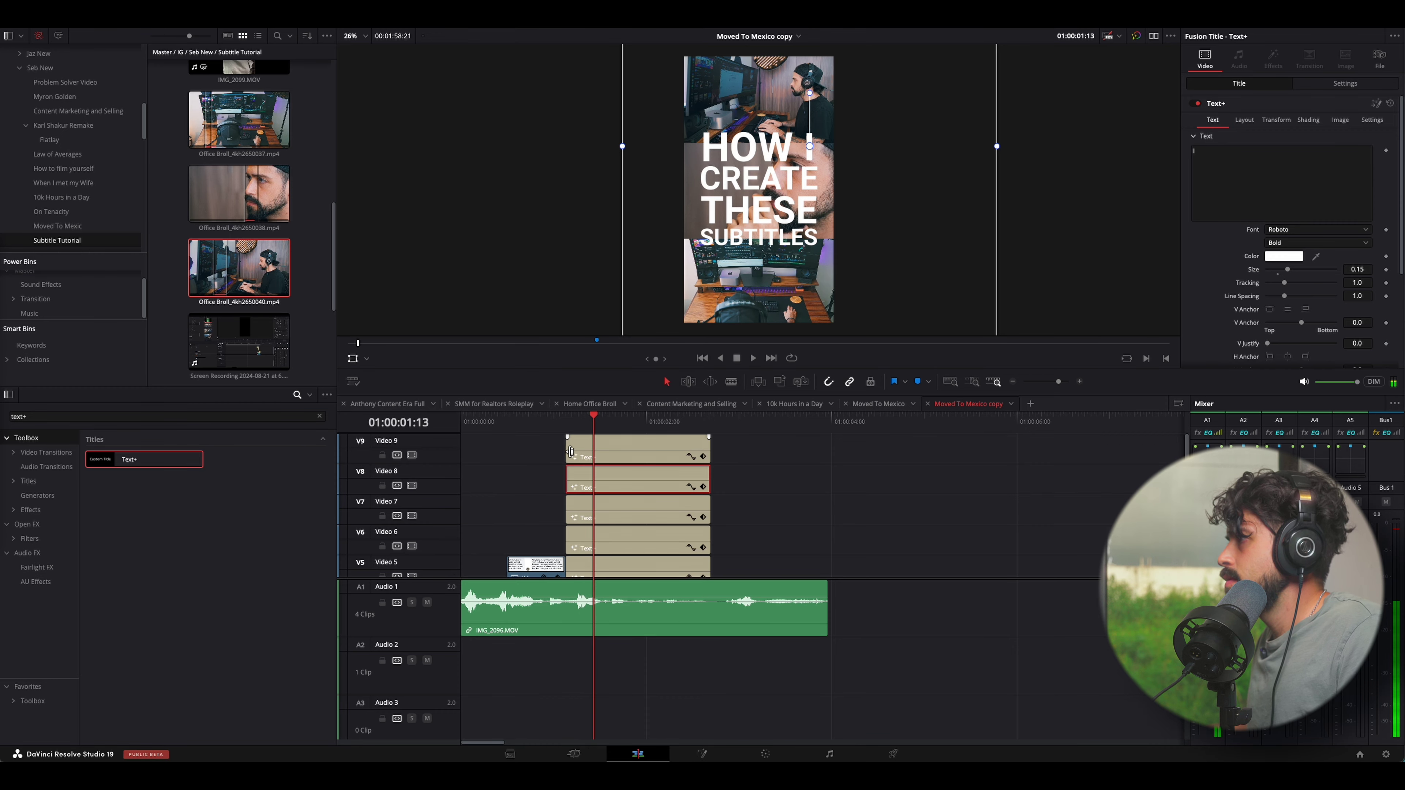
Trim the I, CREATE and SUBTITLES clips to start progressively later, then play back the staircase.
{"action": "left_click", "coordinate": [566, 477]}
{"action": "left_click_drag", "start_coordinate": [573, 479], "coordinate": [649, 565]}
{"action": "left_click", "coordinate": [575, 519]}
{"action": "left_click", "coordinate": [602, 541]}
{"action": "left_click", "coordinate": [560, 419]}
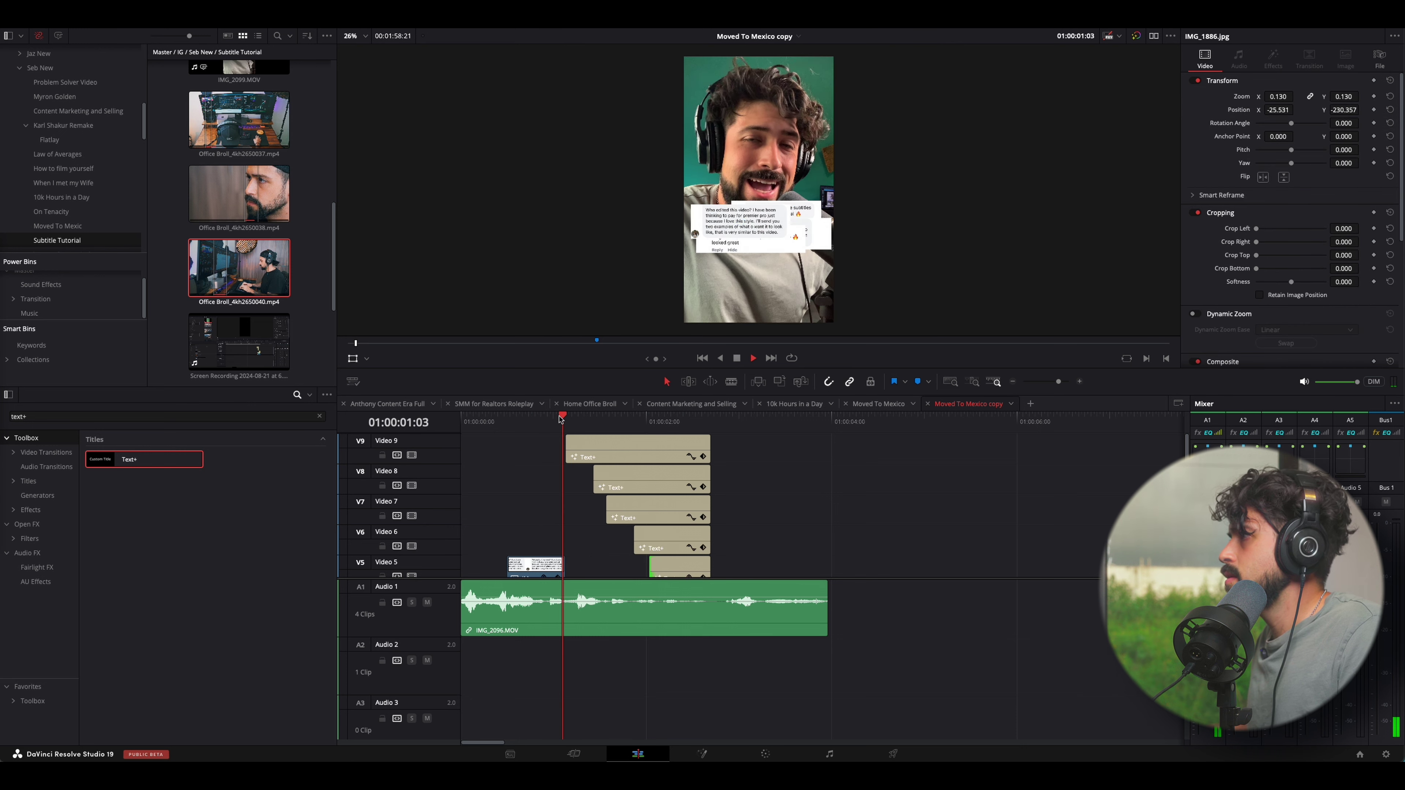
{"action": "key", "text": "space"}
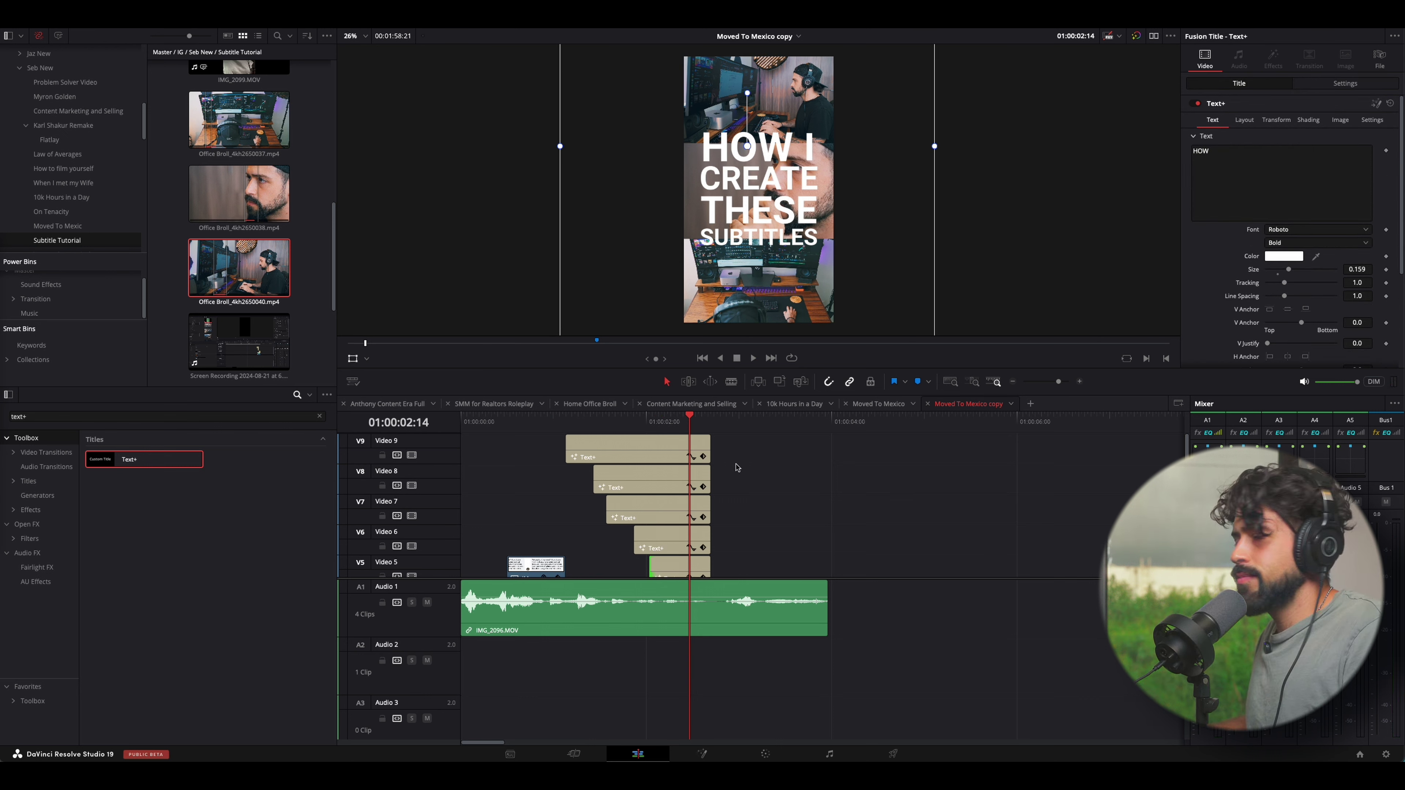
Set the Video 9 HOW title's Composite Mode to Difference in the Inspector settings.
{"action": "left_click", "coordinate": [640, 447]}
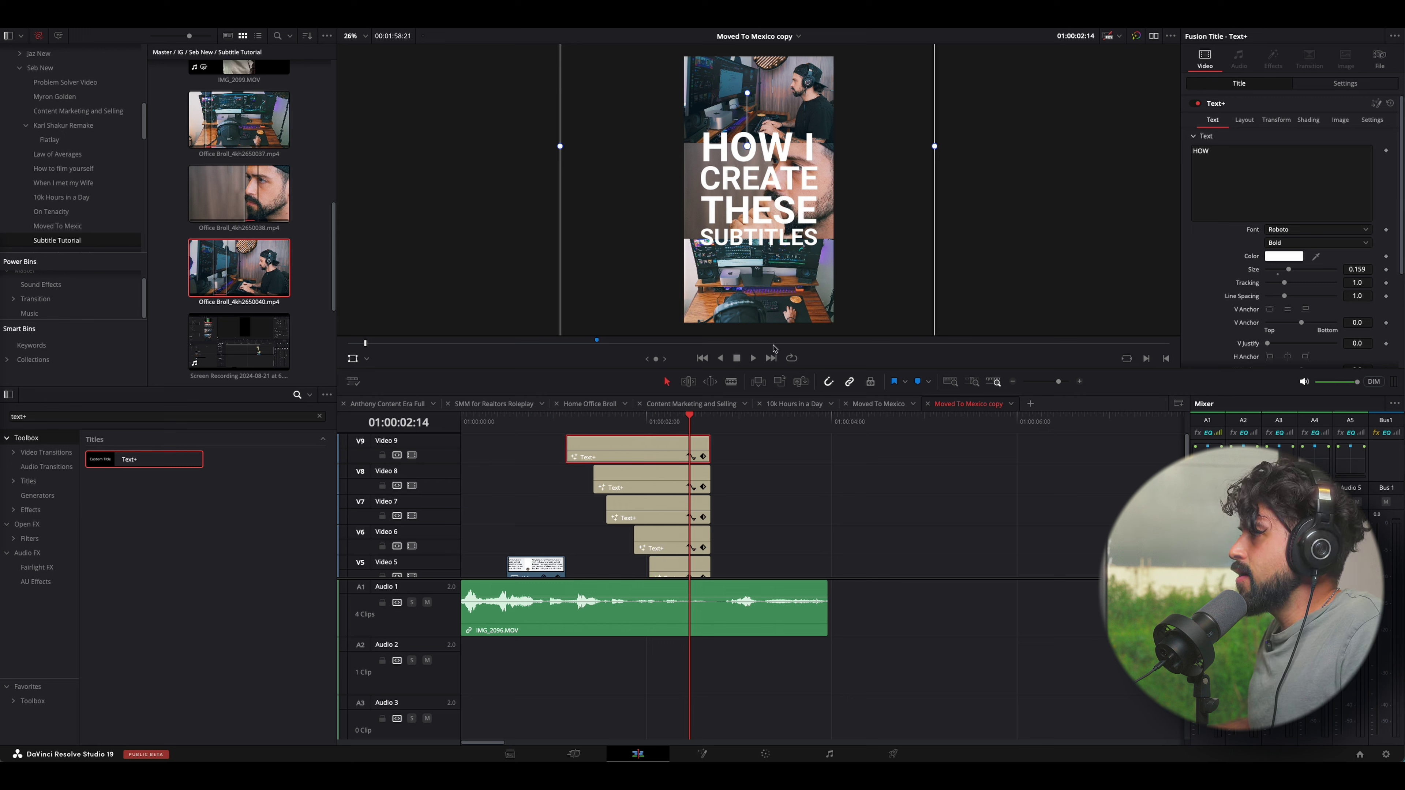
{"action": "scroll", "coordinate": [1272, 193], "scroll_direction": "down", "scroll_amount": 3}
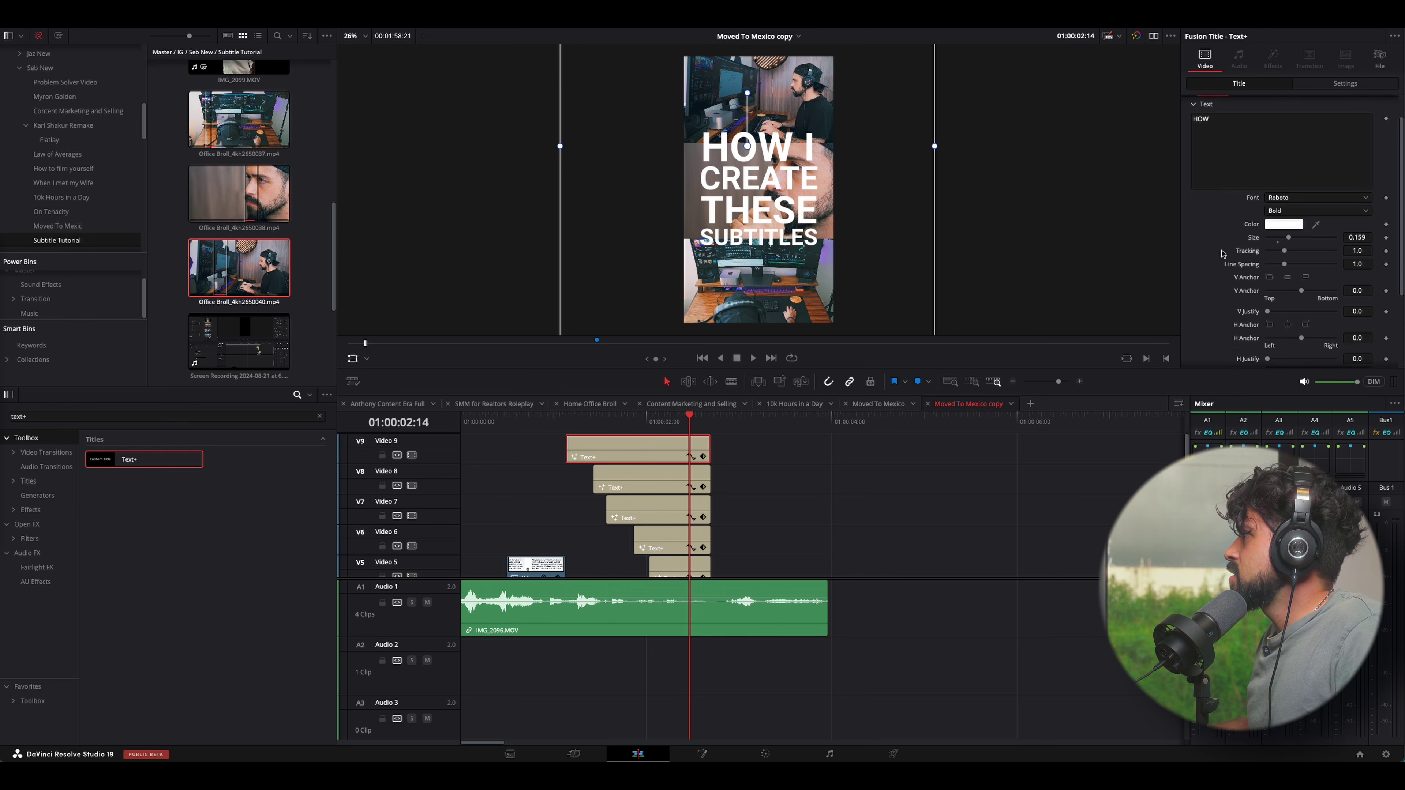
{"action": "left_click", "coordinate": [1346, 83]}
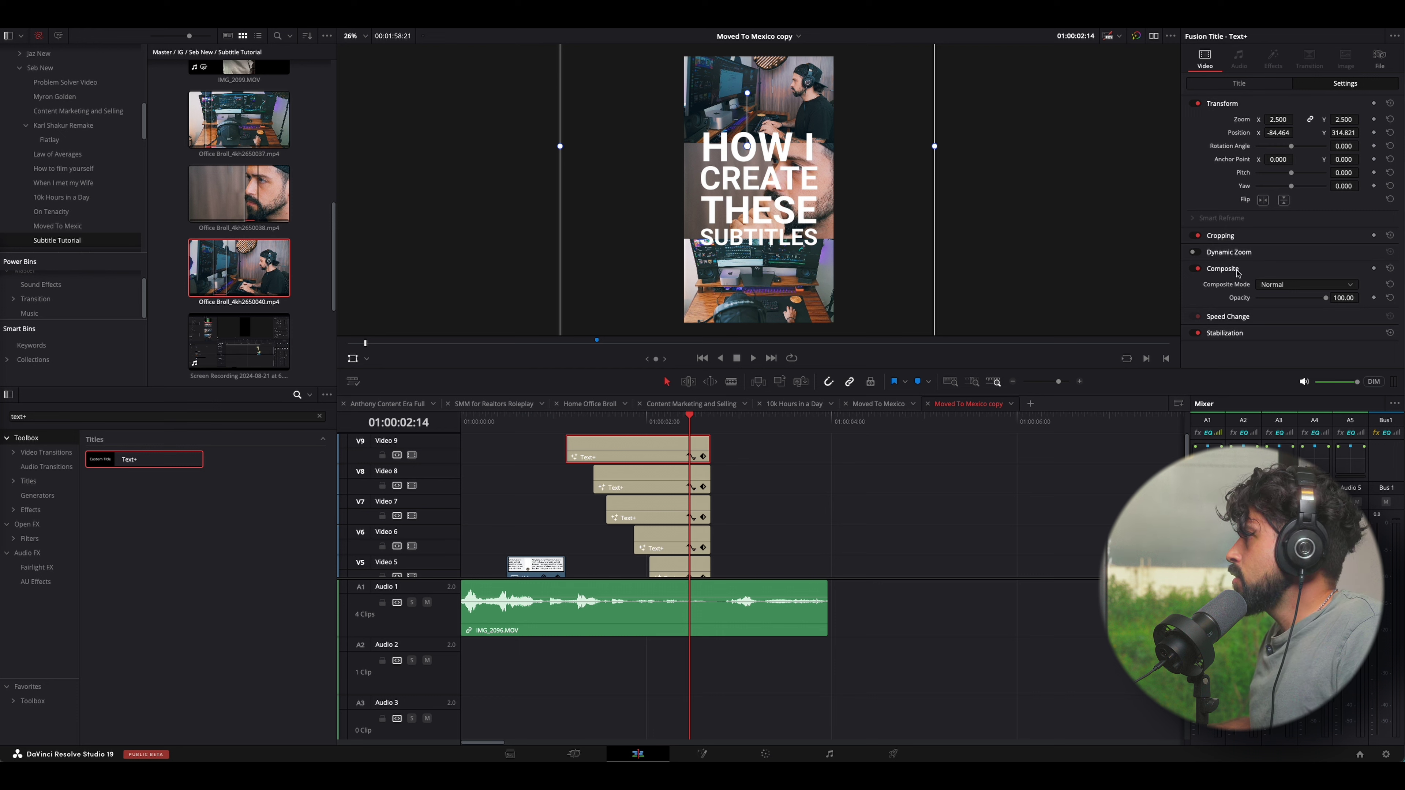
{"action": "left_click", "coordinate": [1282, 287]}
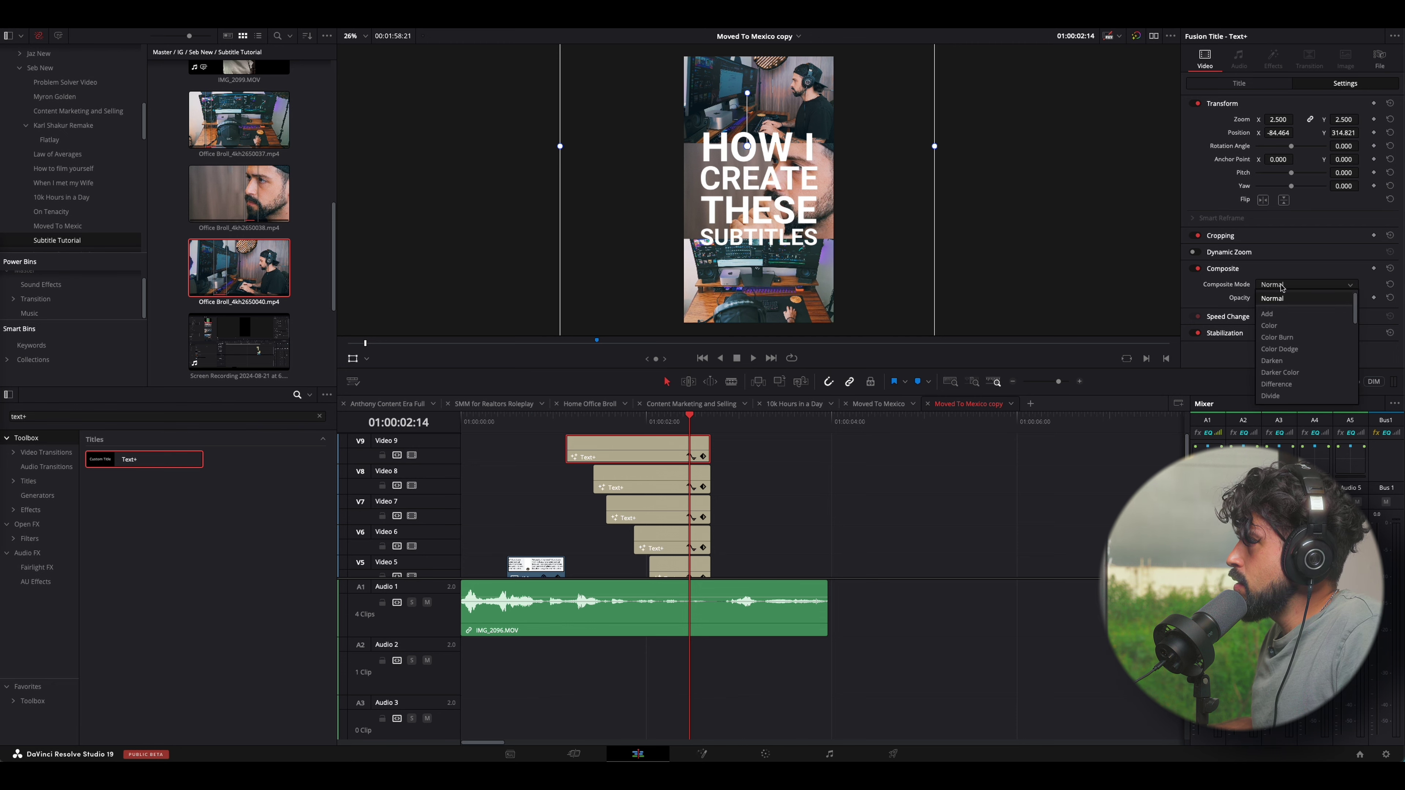
{"action": "left_click", "coordinate": [1268, 283]}
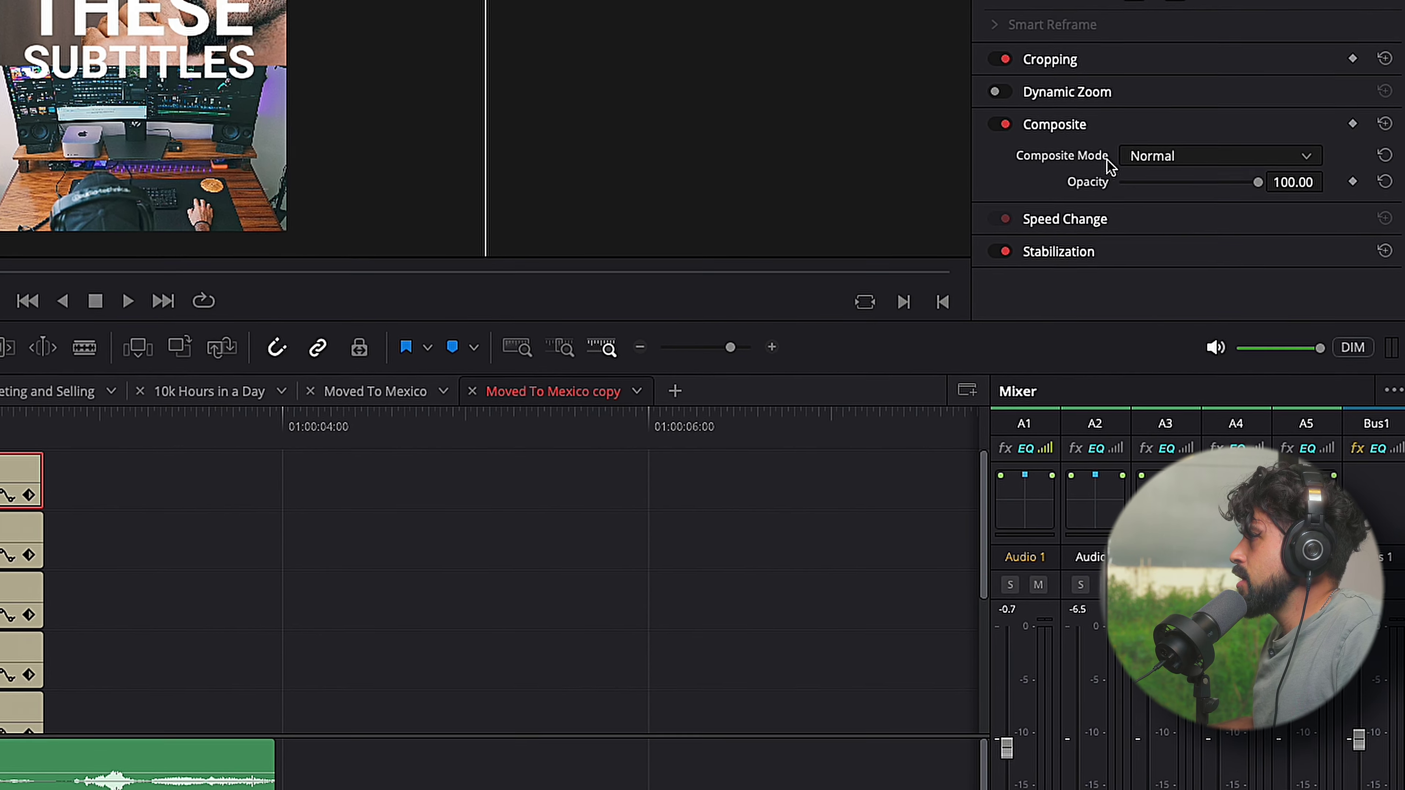
{"action": "left_click", "coordinate": [1167, 167]}
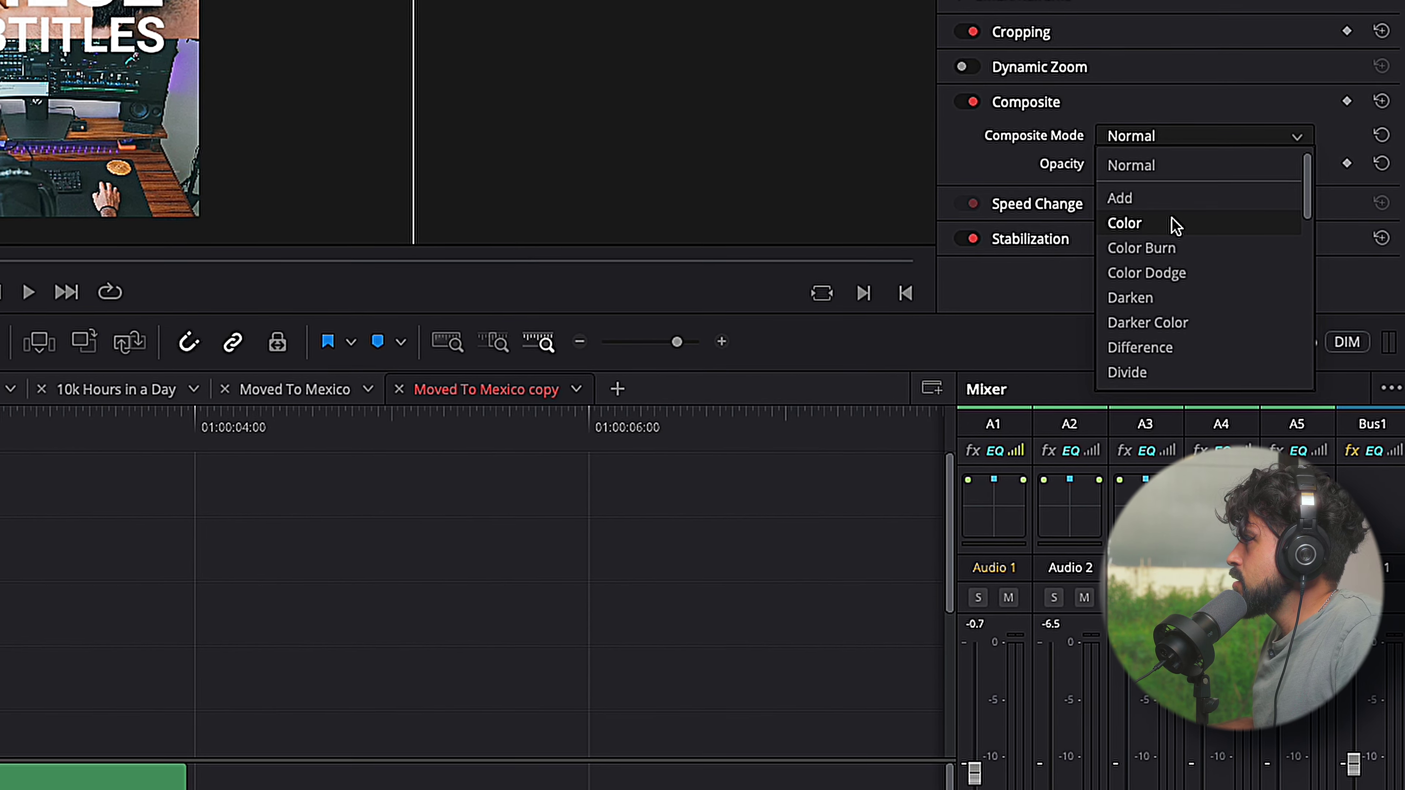
{"action": "scroll", "coordinate": [1170, 223], "scroll_direction": "down", "scroll_amount": 1}
{"action": "scroll", "coordinate": [1171, 224], "scroll_direction": "down", "scroll_amount": 3}
{"action": "scroll", "coordinate": [1169, 217], "scroll_direction": "down", "scroll_amount": 5}
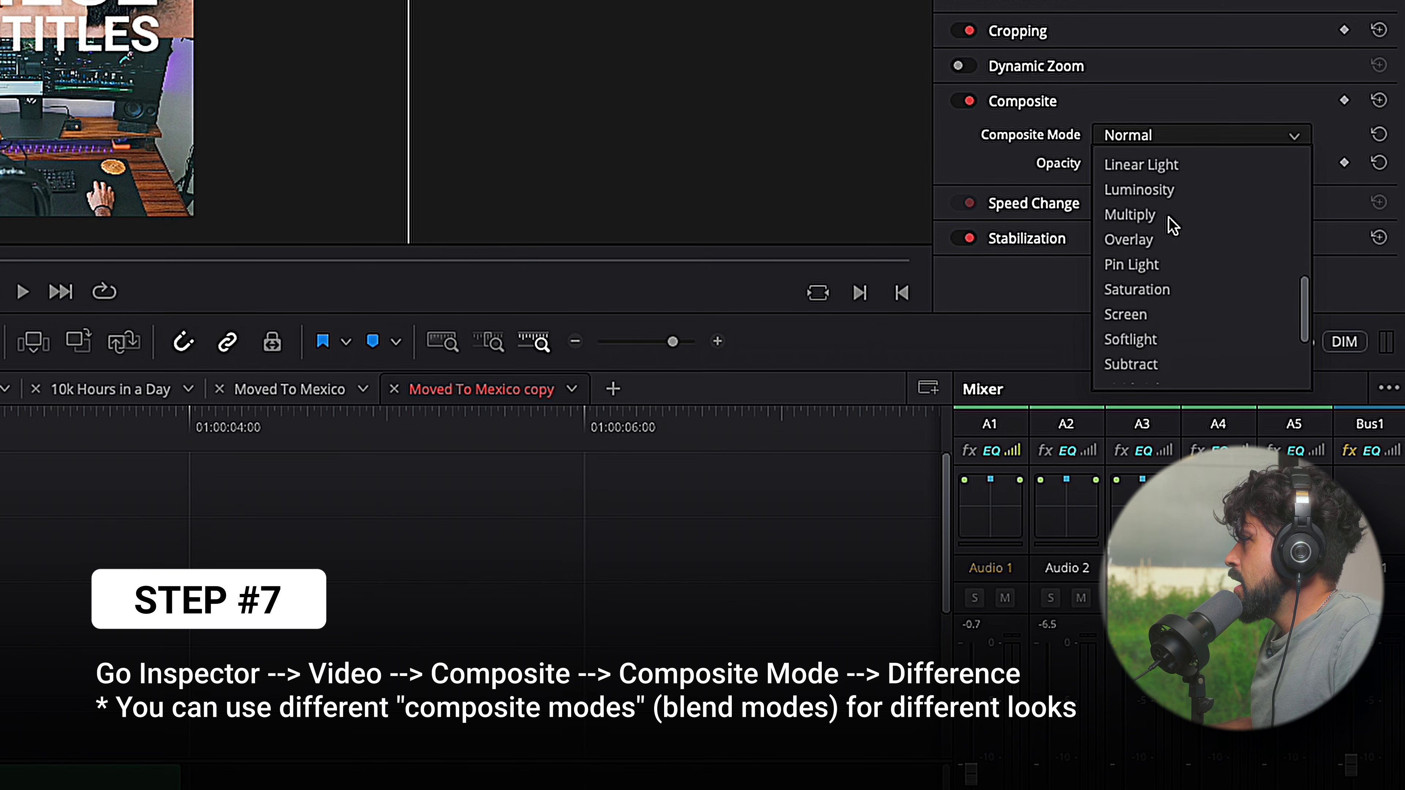
{"action": "scroll", "coordinate": [1176, 224], "scroll_direction": "up", "scroll_amount": 3}
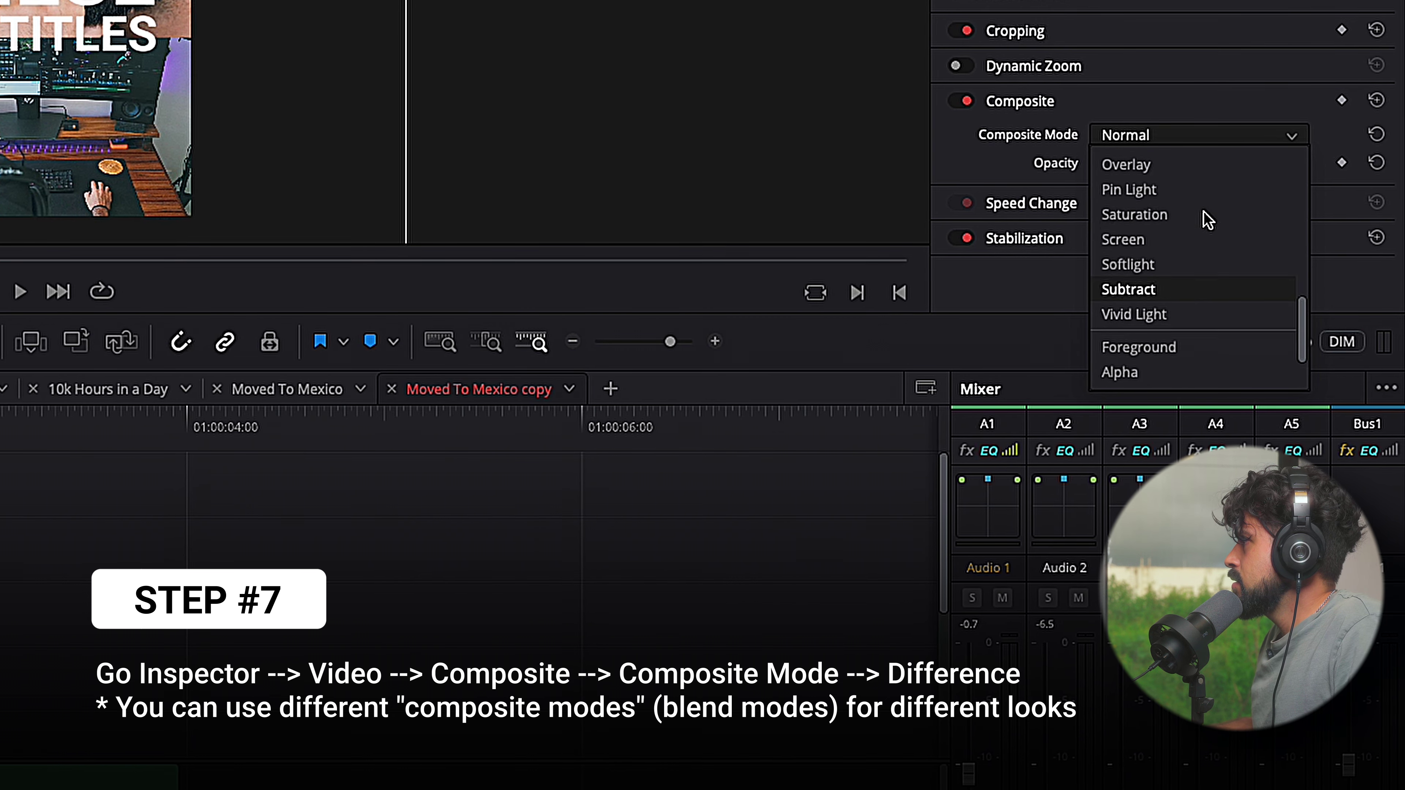
{"action": "scroll", "coordinate": [1201, 216], "scroll_direction": "down", "scroll_amount": 3}
{"action": "scroll", "coordinate": [1206, 270], "scroll_direction": "up", "scroll_amount": 6}
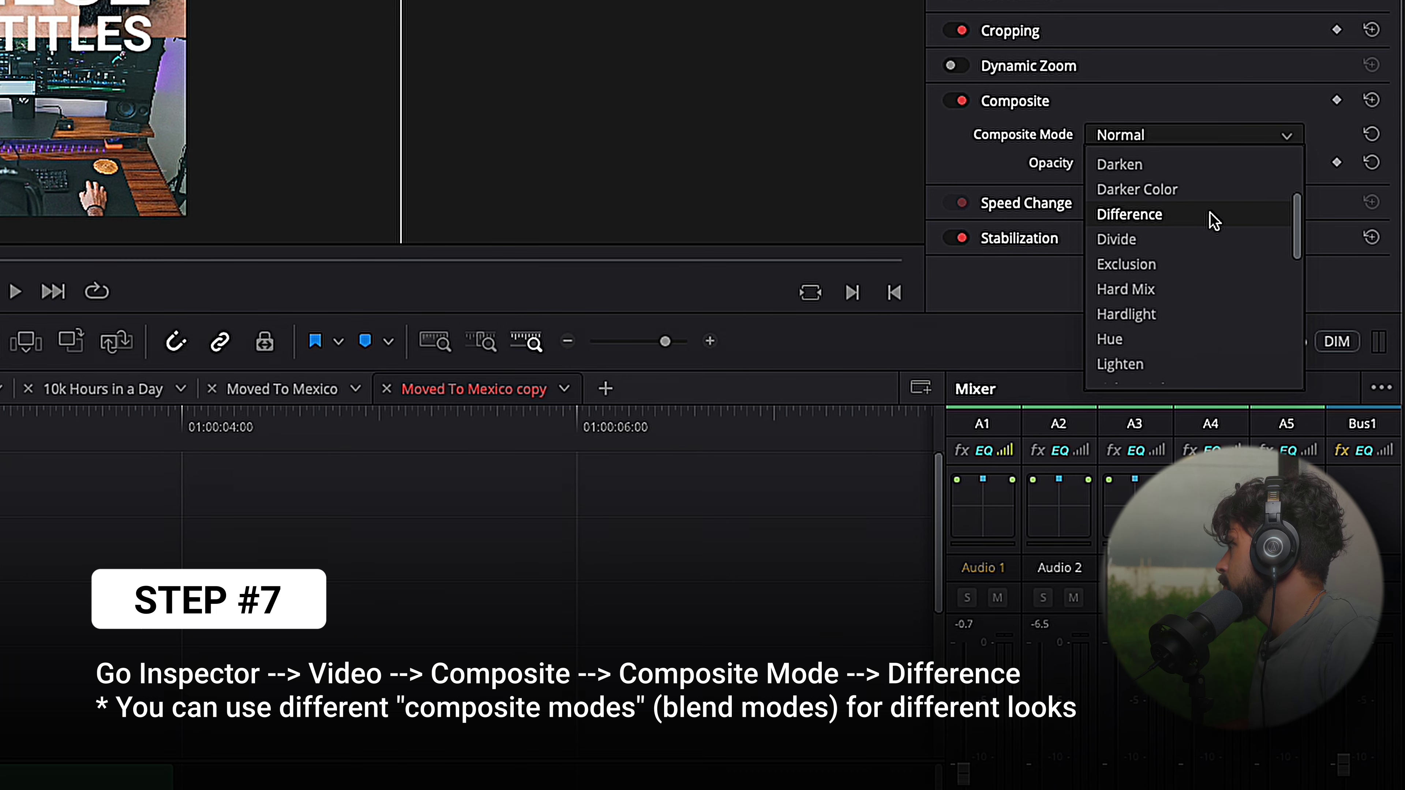
{"action": "left_click", "coordinate": [1211, 219]}
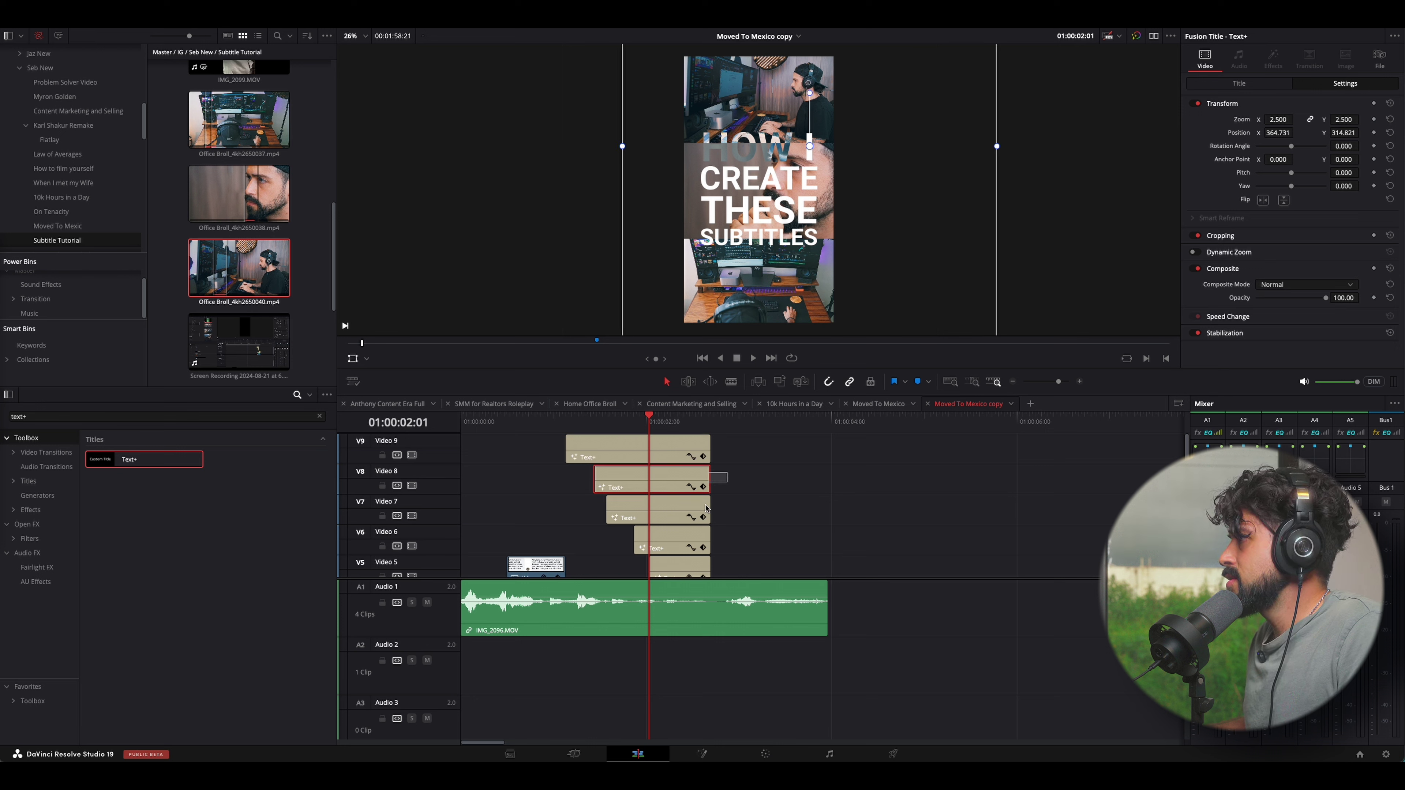
Switch the CREATE title clip's Composite Mode to Difference.
{"action": "left_click_drag", "start_coordinate": [697, 565], "coordinate": [698, 565]}
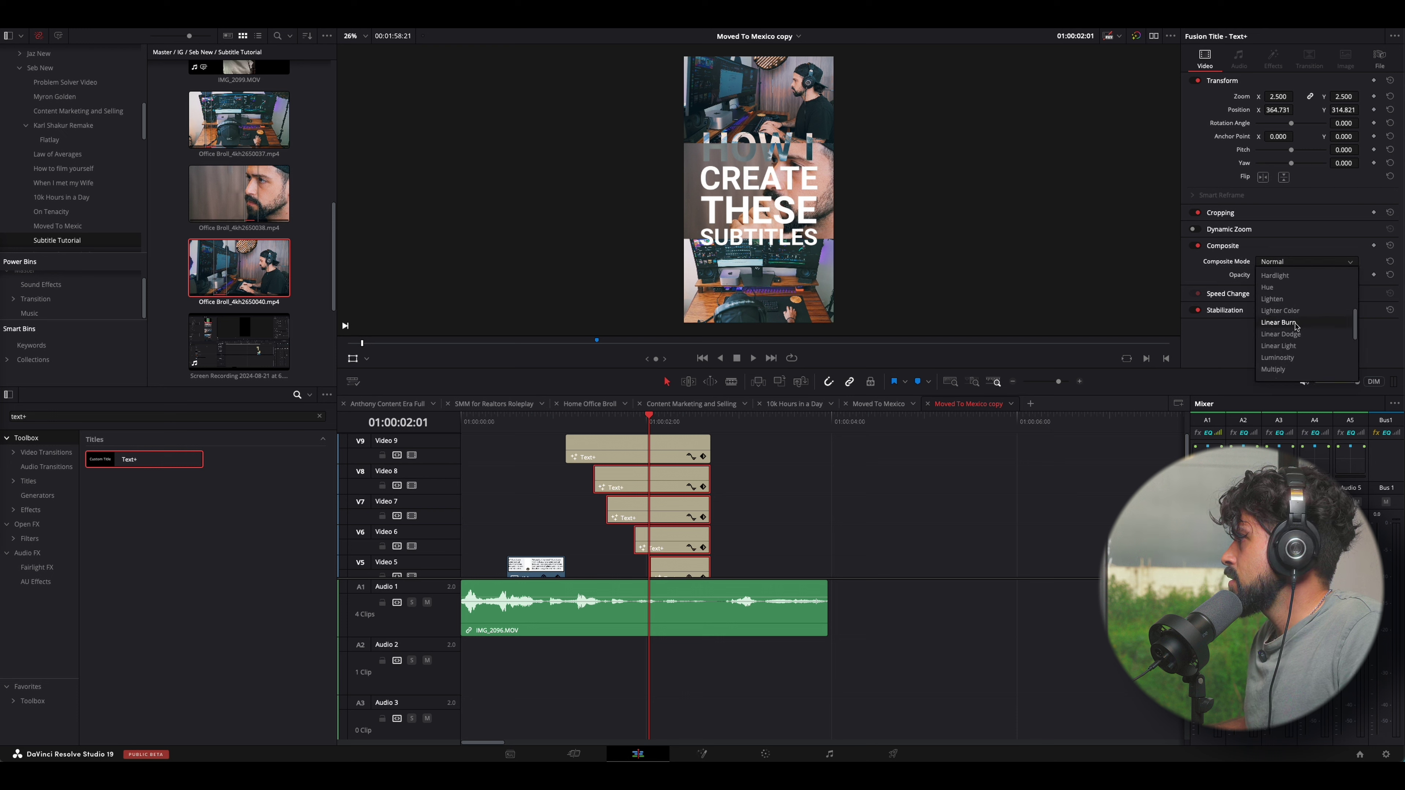
{"action": "scroll", "coordinate": [692, 490], "scroll_direction": "down", "scroll_amount": 1}
{"action": "left_click", "coordinate": [692, 490]}
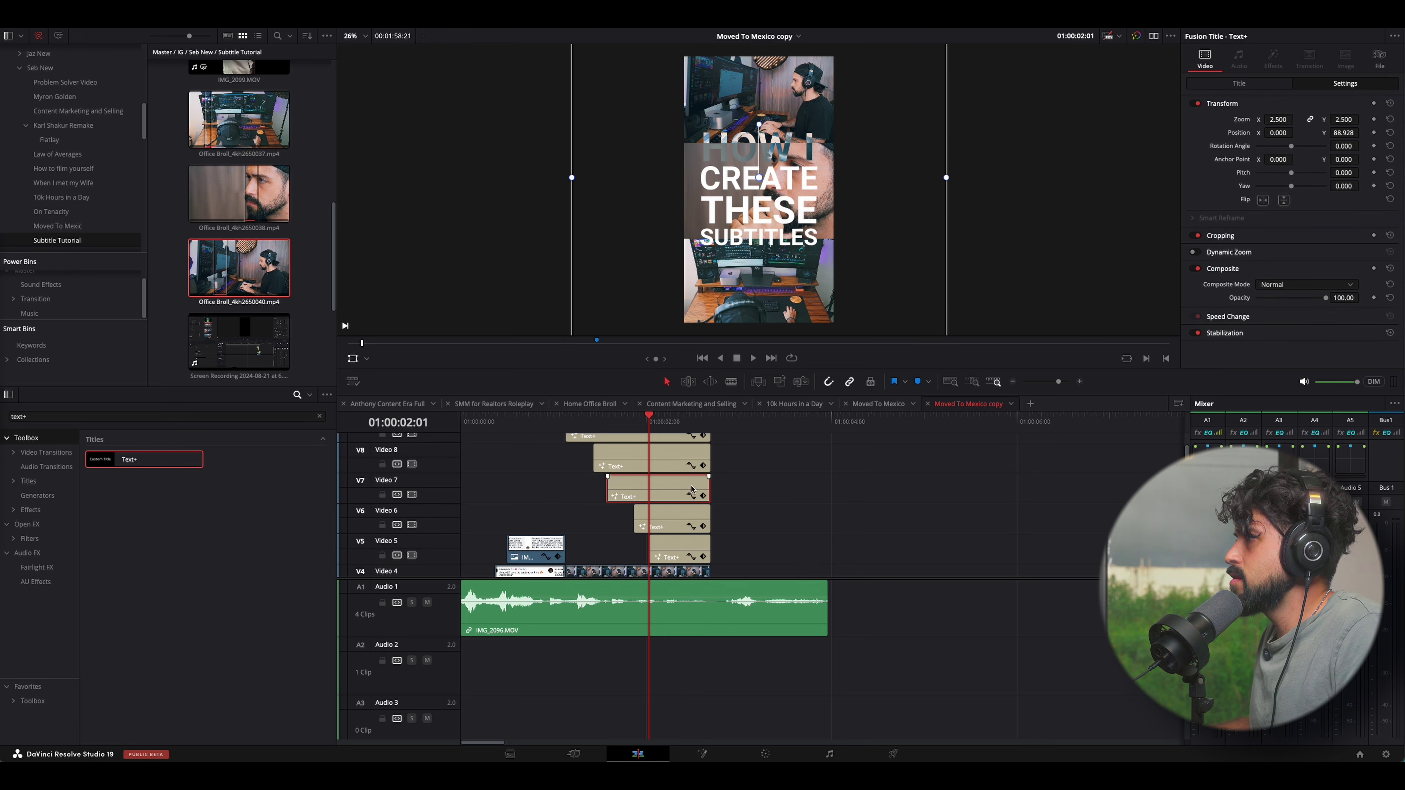
{"action": "left_click", "coordinate": [1276, 385]}
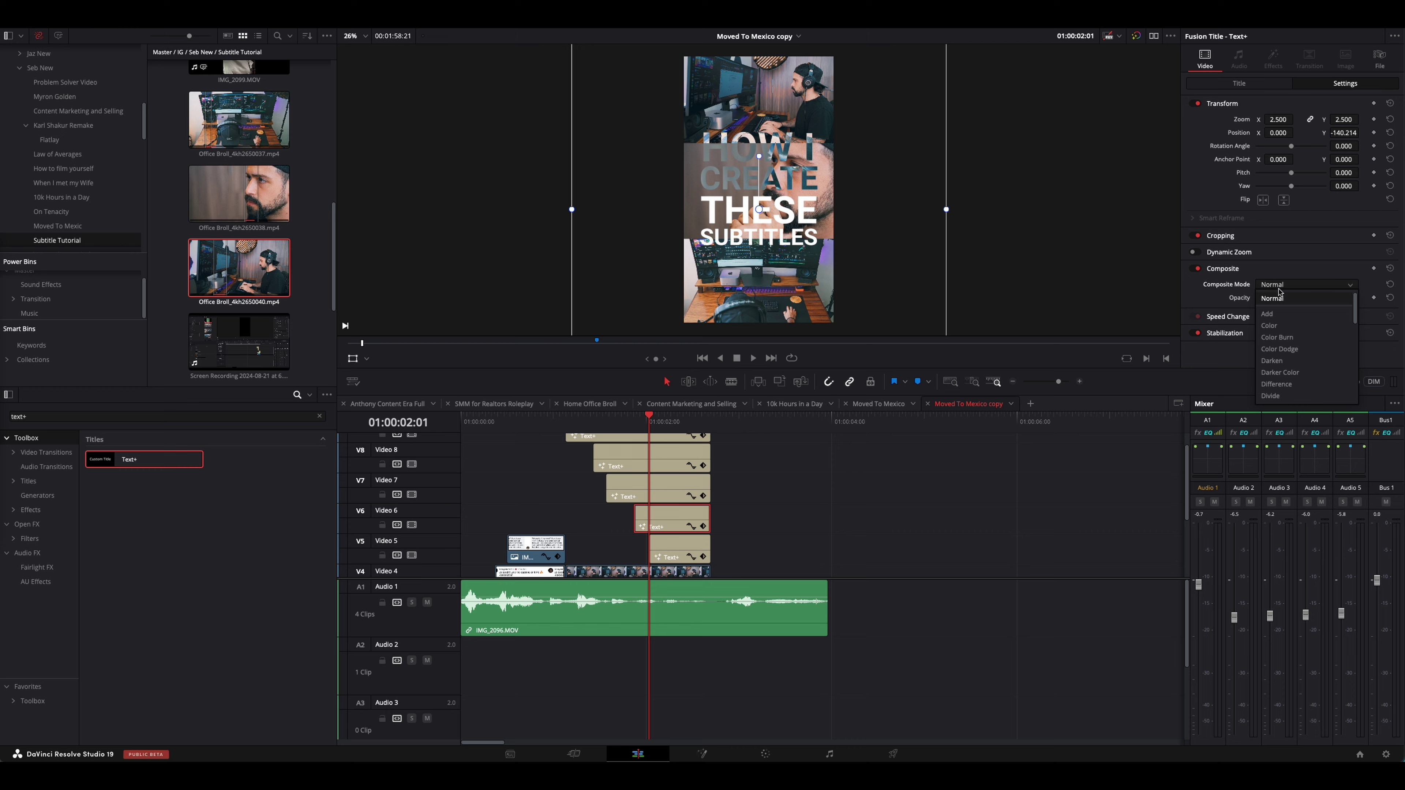